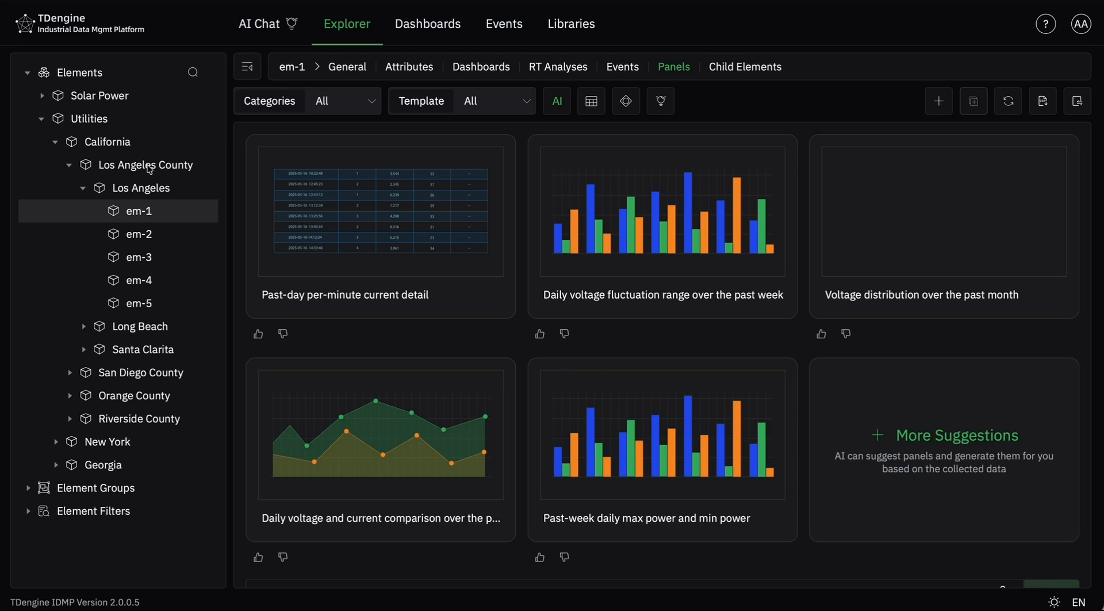
# - Review the attributes of the em-1 element under Los Angeles and return to its panel suggestions
pyautogui.click(43, 121)
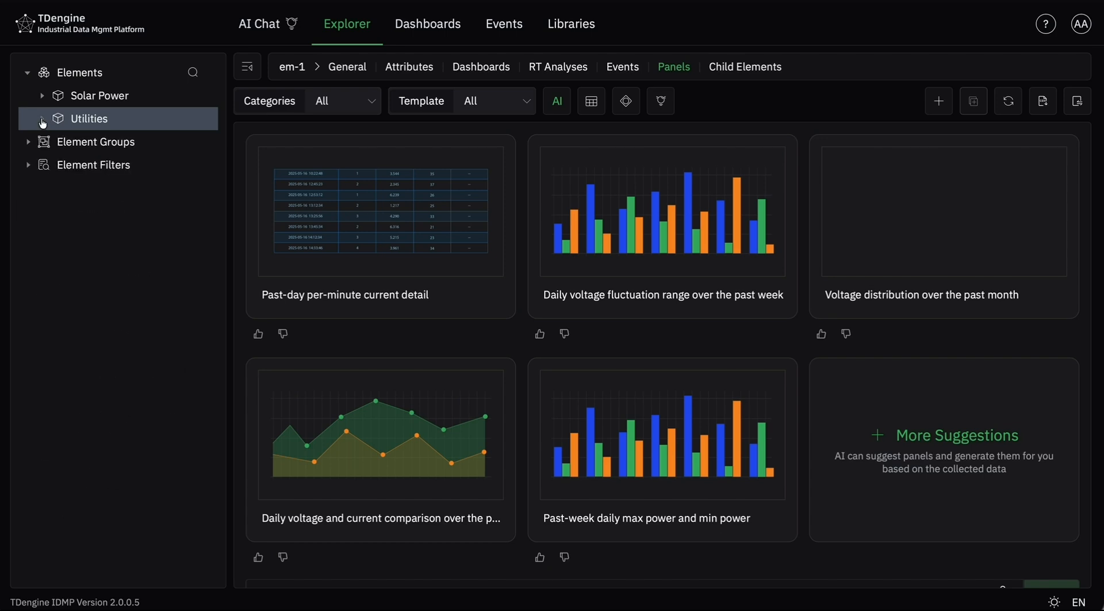
pyautogui.click(43, 121)
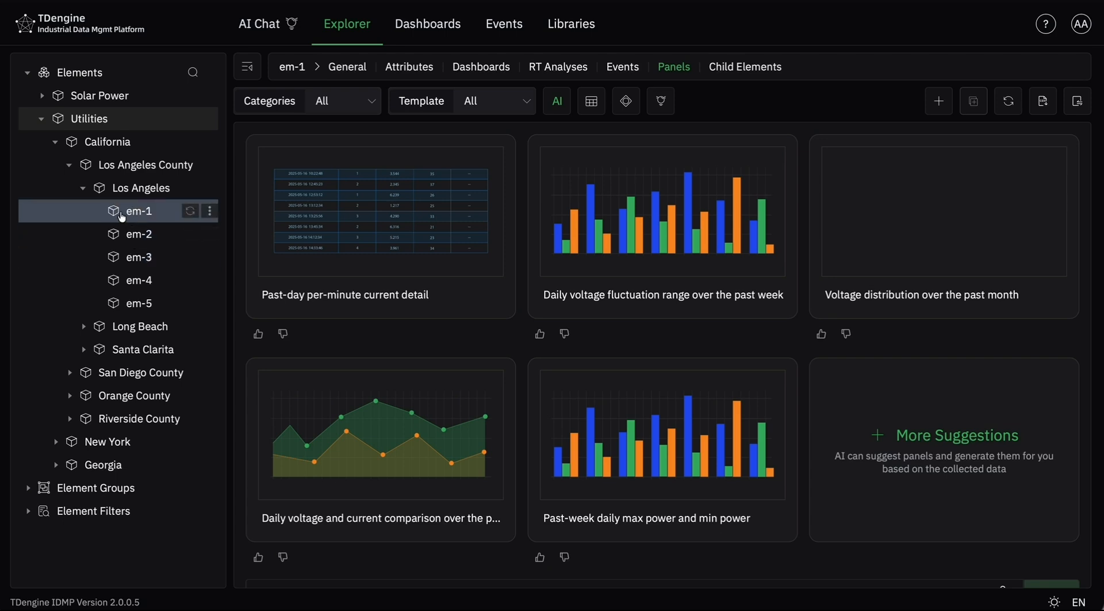
pyautogui.click(410, 67)
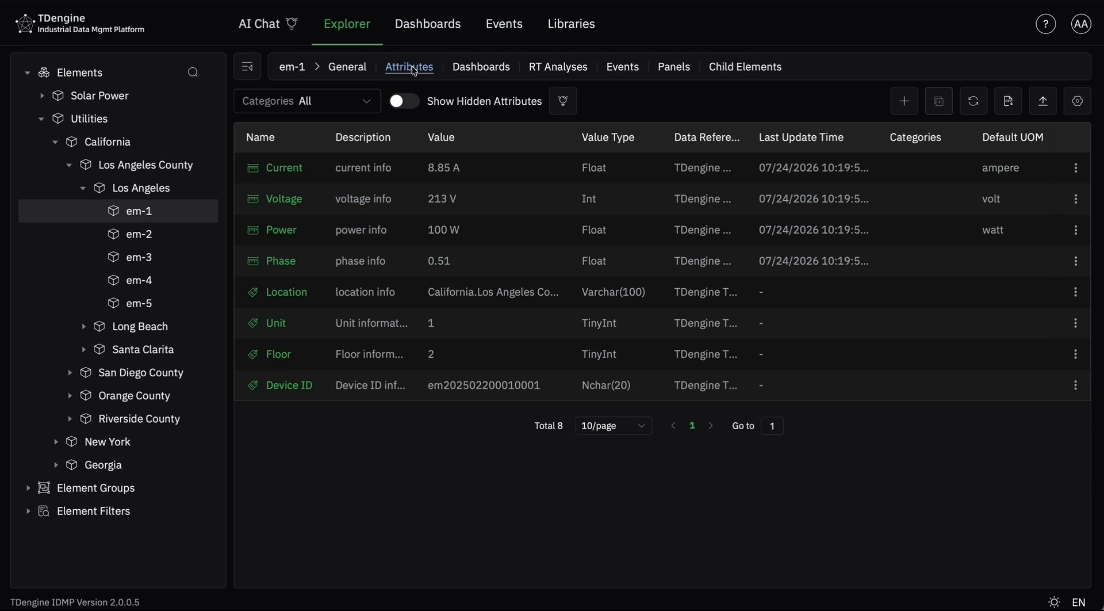
pyautogui.click(659, 68)
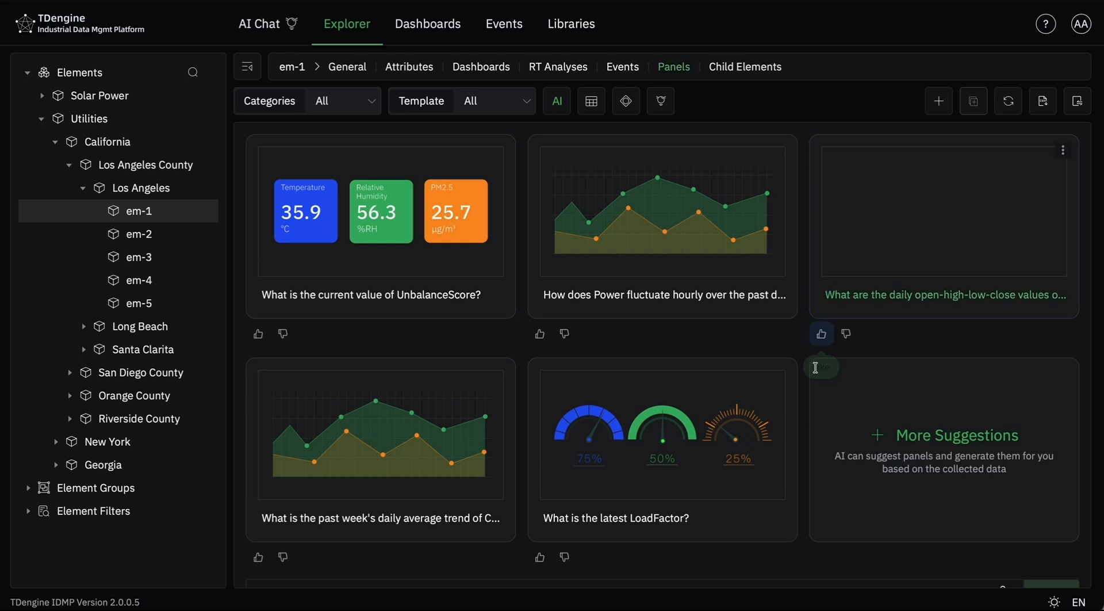
# - Dislike the daily open-high-low-close suggestion and like the suggestion for the past week's daily average trend
pyautogui.click(848, 339)
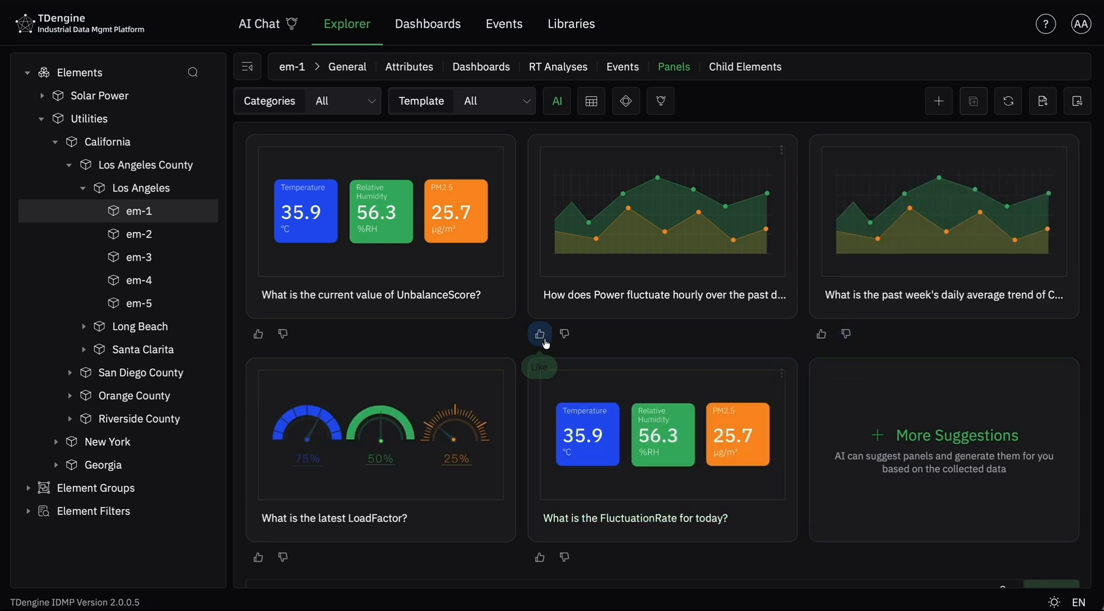
pyautogui.click(822, 341)
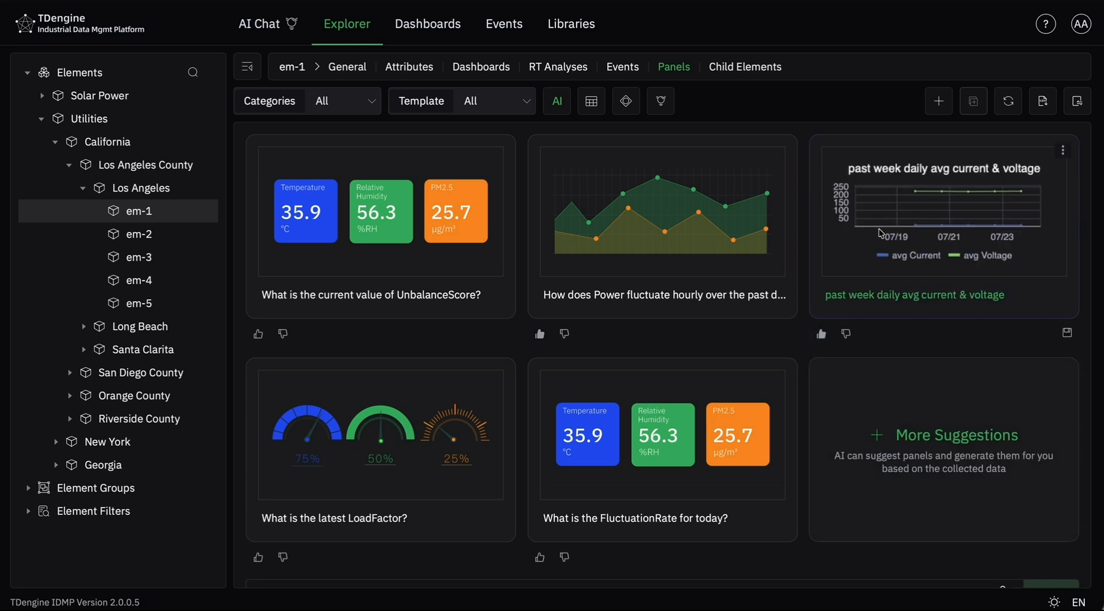
# - View the "past week daily avg current & voltage" panel in full and generate AI data insights for it
pyautogui.click(1064, 151)
pyautogui.click(1042, 181)
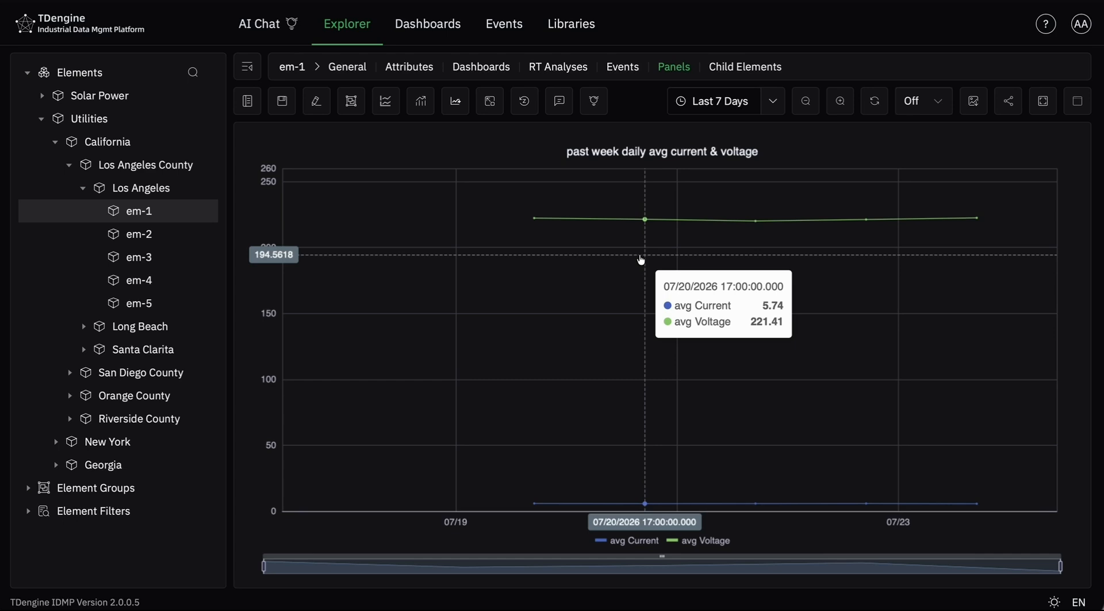
pyautogui.click(594, 108)
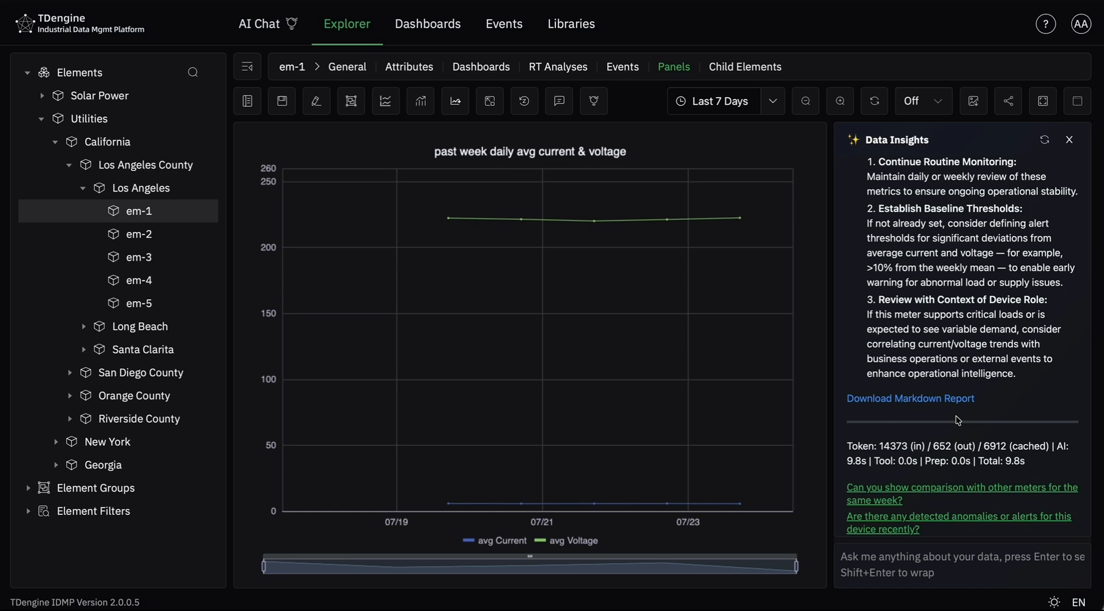
# - Save the "past week daily avg current & voltage" panel and check it among em-1's saved panels
pyautogui.click(280, 103)
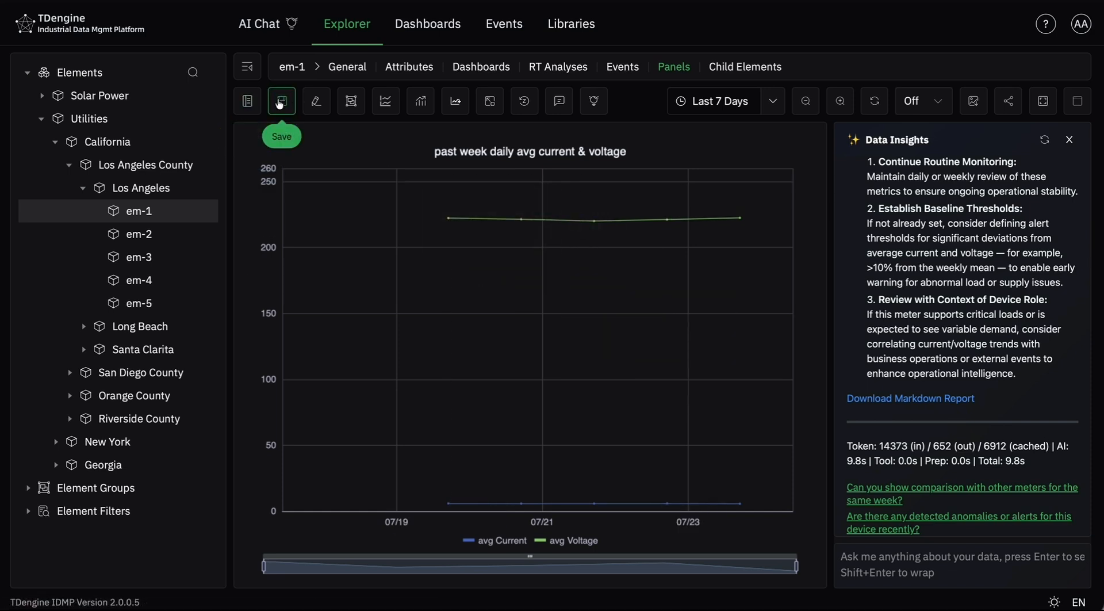
pyautogui.moveTo(640, 414)
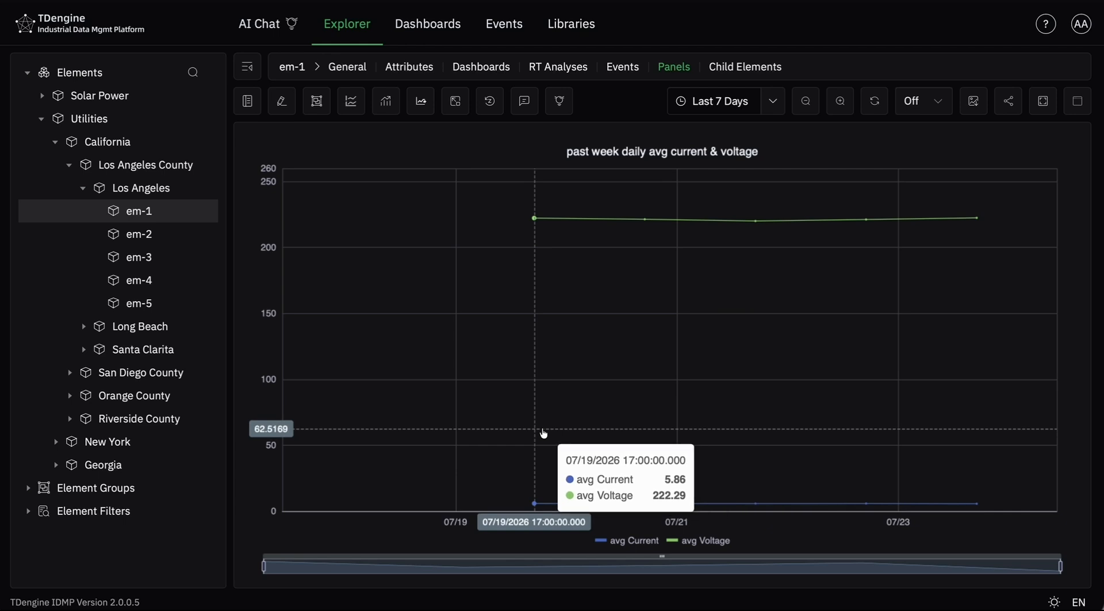
pyautogui.click(247, 103)
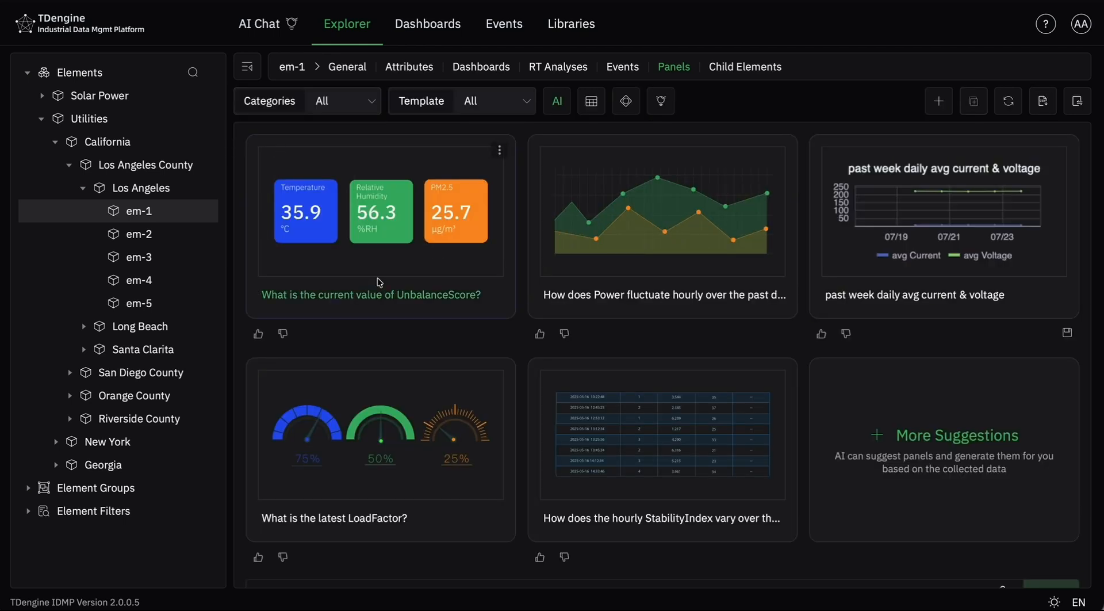
pyautogui.scroll(-1, 379, 282)
pyautogui.click(1071, 304)
pyautogui.click(1074, 70)
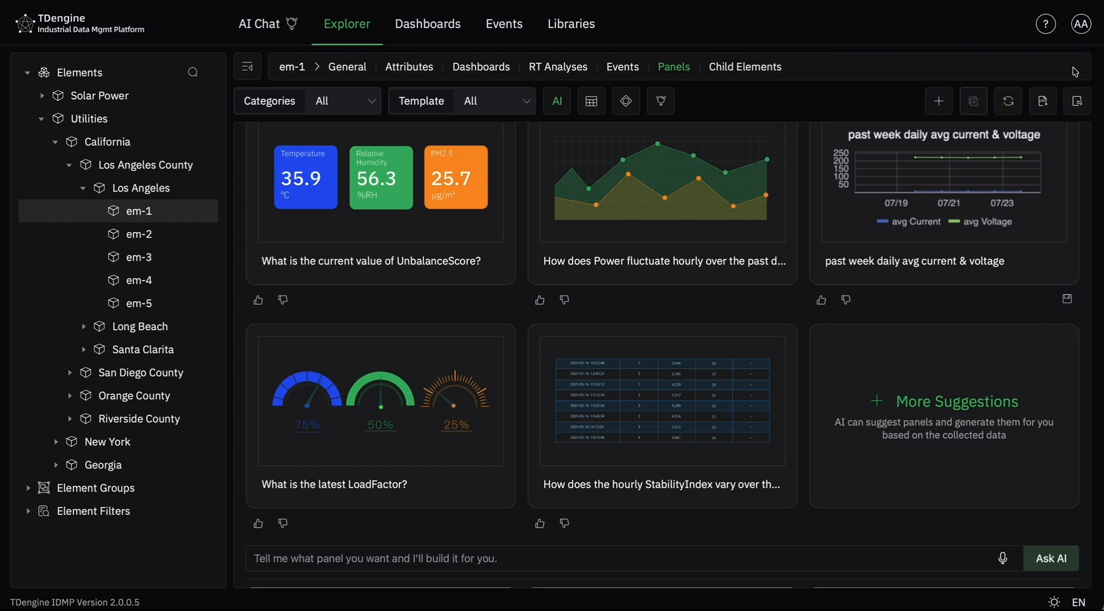
pyautogui.scroll(-3, 783, 229)
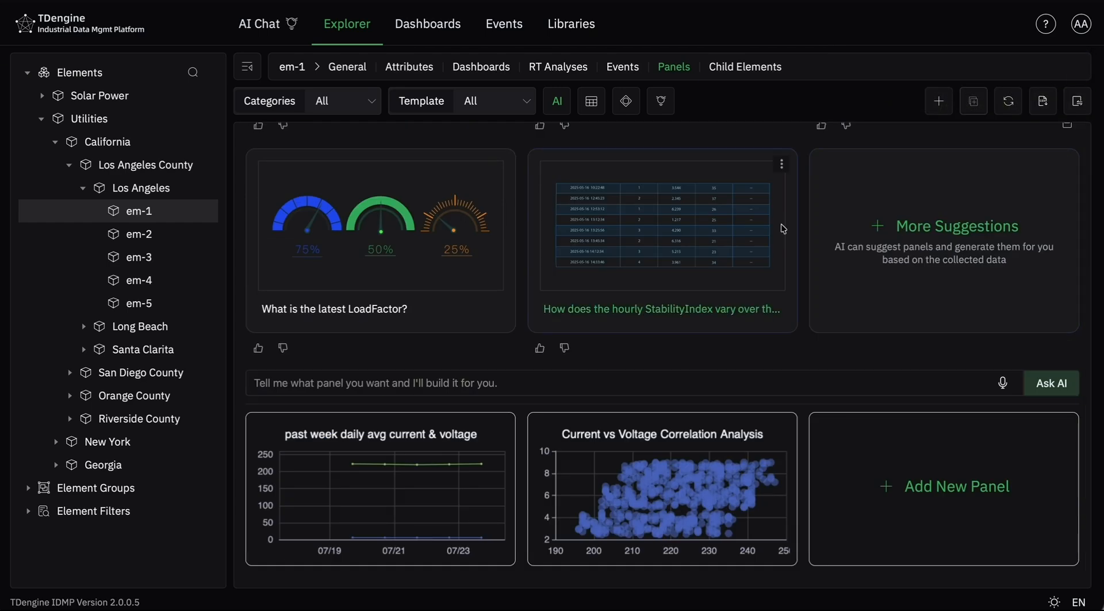
# - Ask the AI to build a panel with the request "I want a line graph of the current from yesterday"
pyautogui.scroll(1, 783, 229)
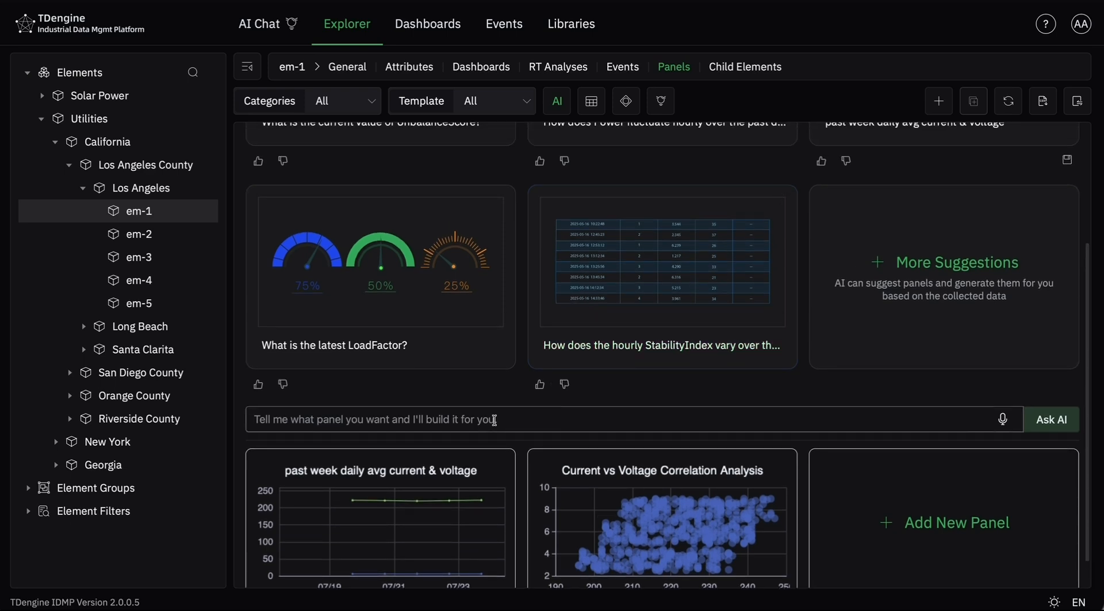
pyautogui.click(487, 422)
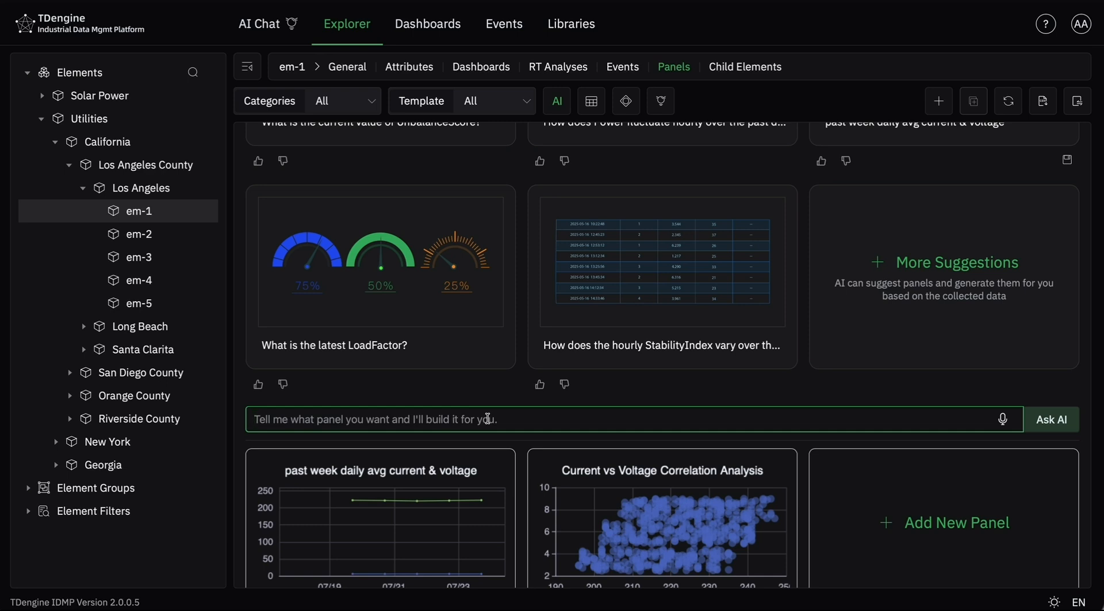
pyautogui.write('I want ')
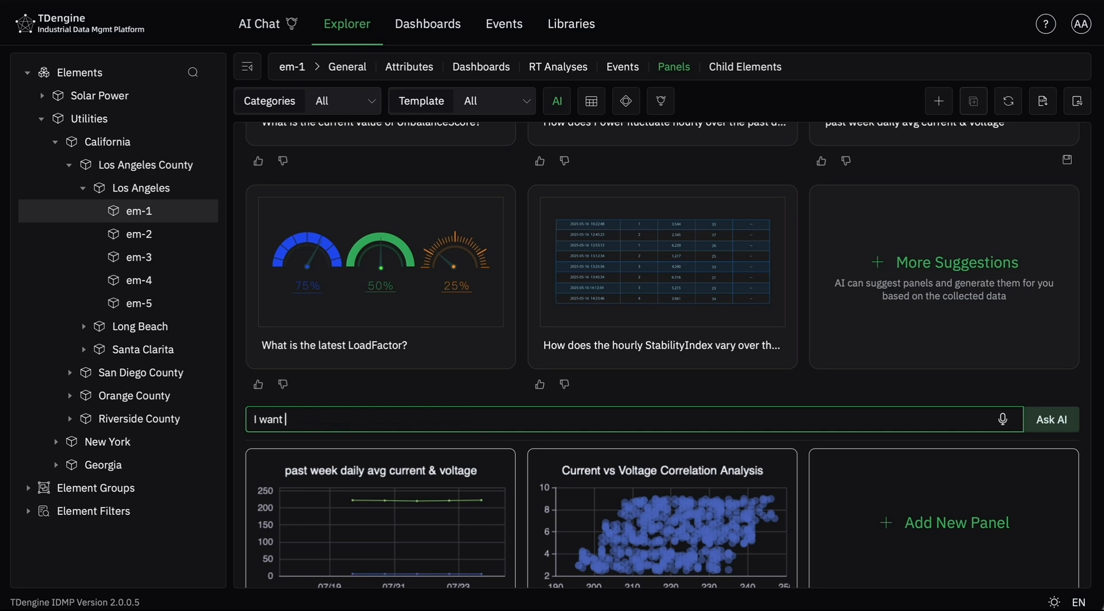
pyautogui.write('a line graph of current from t')
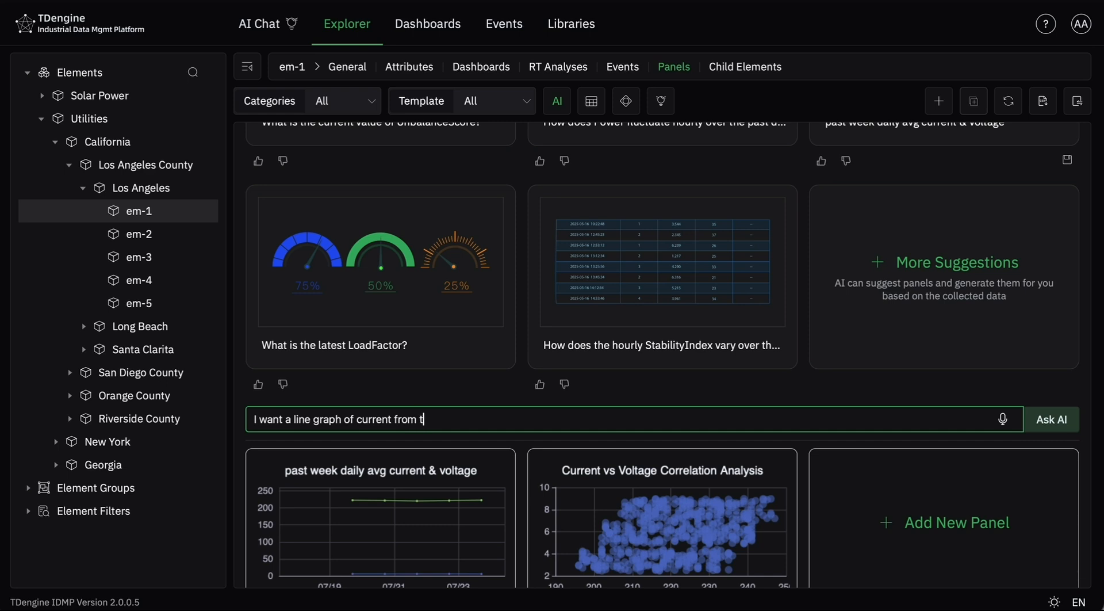
pyautogui.press('BackSpace')
pyautogui.write('yesterday')
pyautogui.click(355, 420)
pyautogui.write('the')
pyautogui.press('Return')
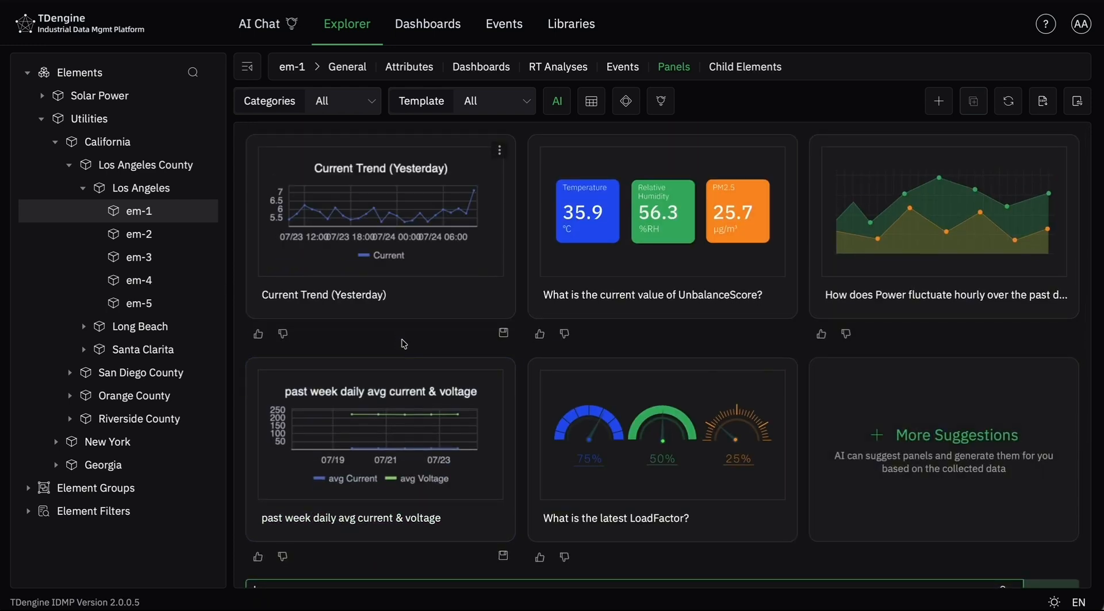
# - View the generated "Current Trend (Yesterday)" panel, save it to em-1 and return to the panel list
pyautogui.click(499, 150)
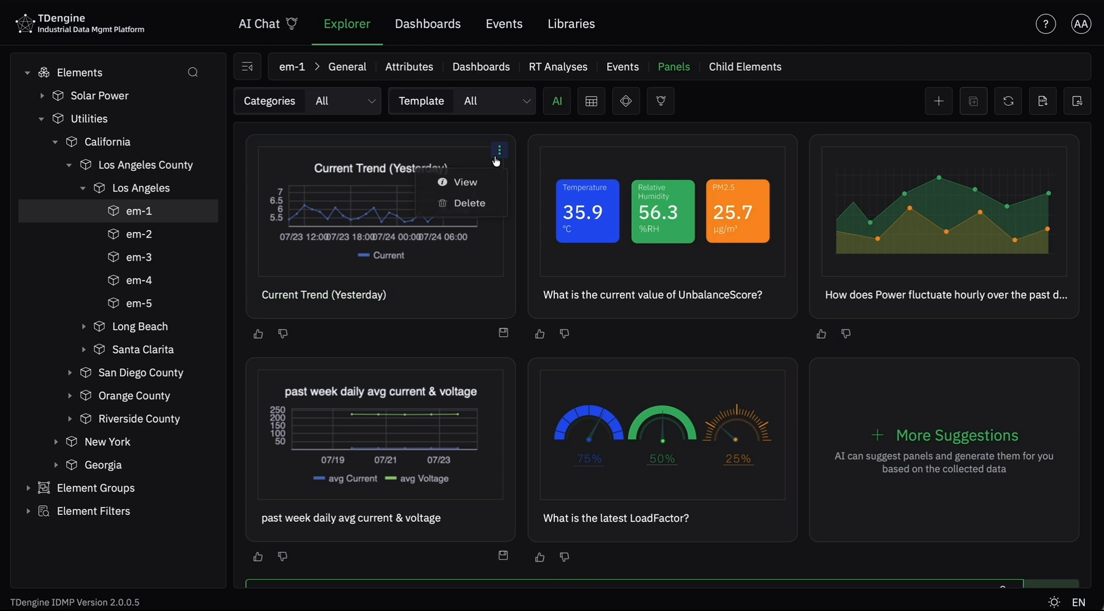
pyautogui.click(493, 187)
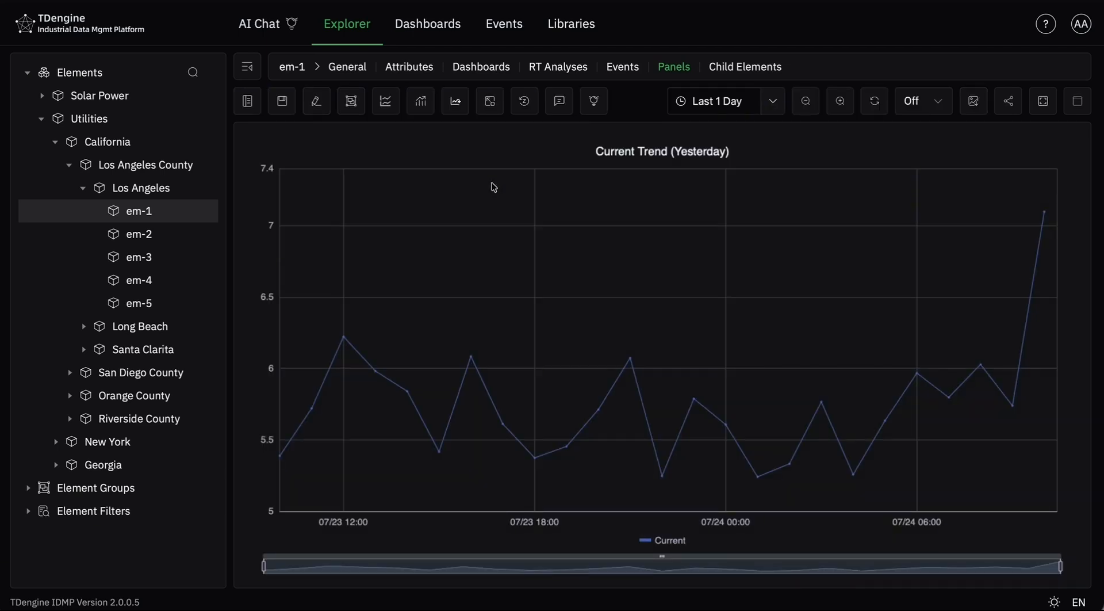
pyautogui.click(282, 102)
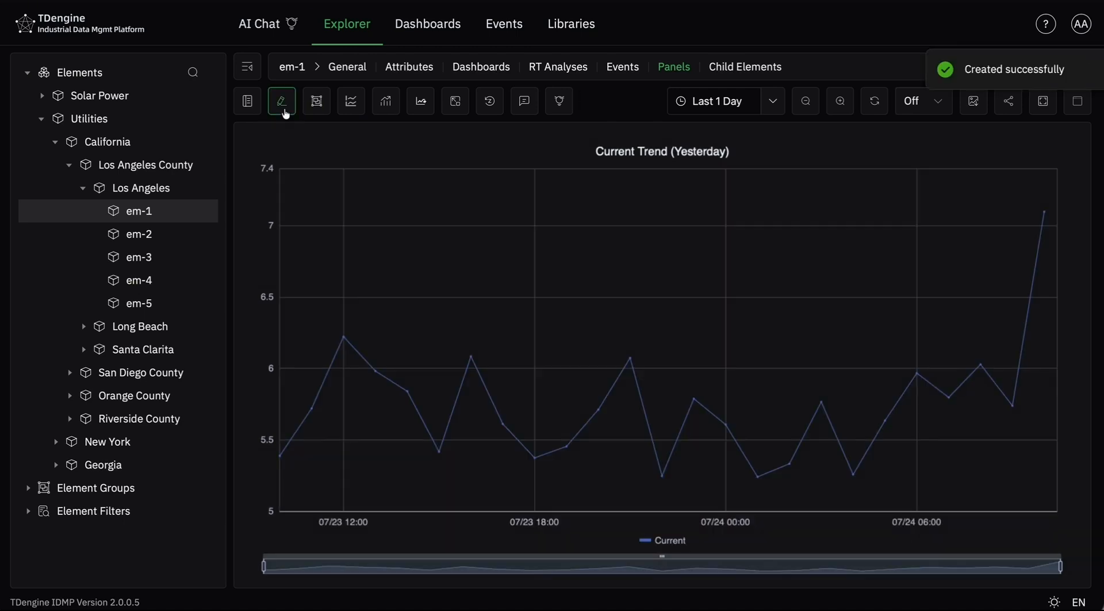
pyautogui.click(248, 101)
# - Ask the AI to build a panel with the request "I want a line graph of the power fluctuations from yesterday"
pyautogui.scroll(-4, 491, 447)
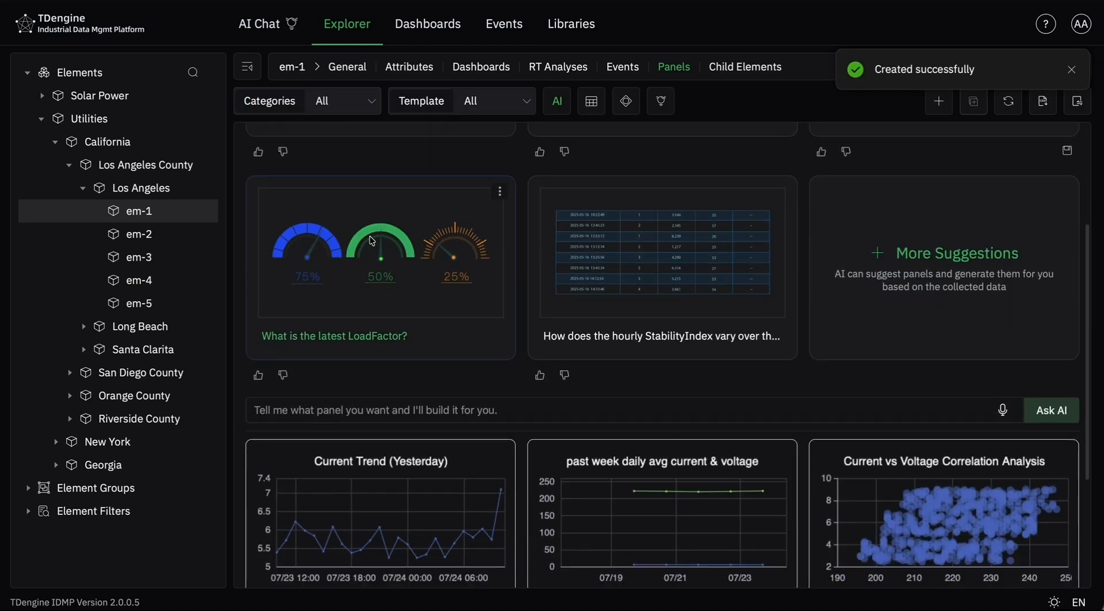
pyautogui.scroll(-1, 480, 411)
pyautogui.click(461, 360)
pyautogui.write('I want ')
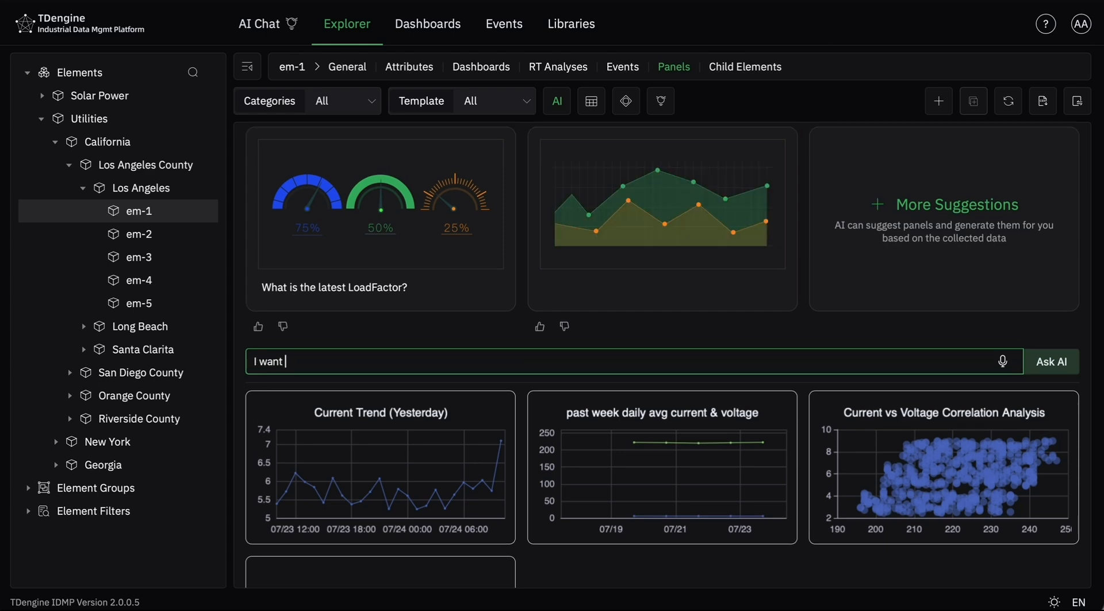
pyautogui.write('a line graph of the')
pyautogui.scroll(2, 516, 350)
pyautogui.scroll(1, 515, 349)
pyautogui.scroll(-1, 515, 350)
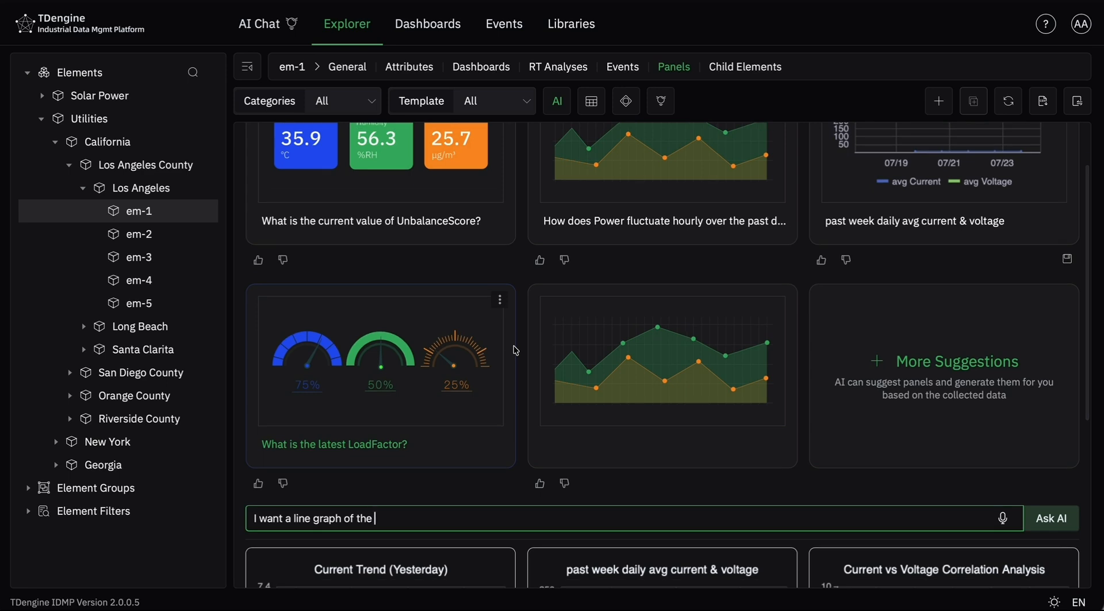
pyautogui.scroll(-1, 515, 350)
pyautogui.write('power fluct')
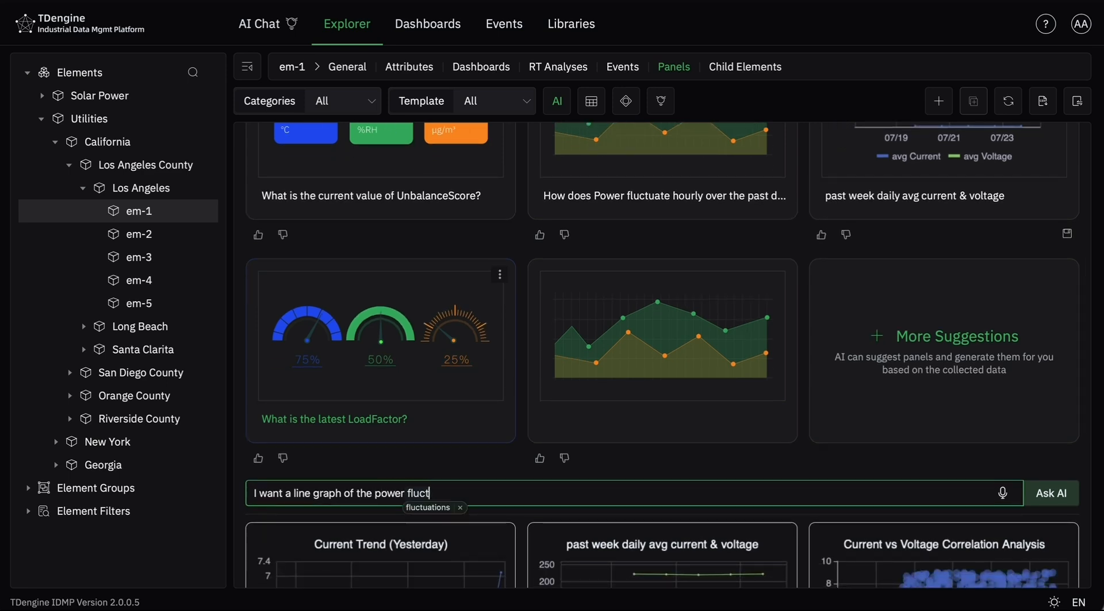
pyautogui.press('Tab')
pyautogui.write('from yesterday')
pyautogui.press('Return')
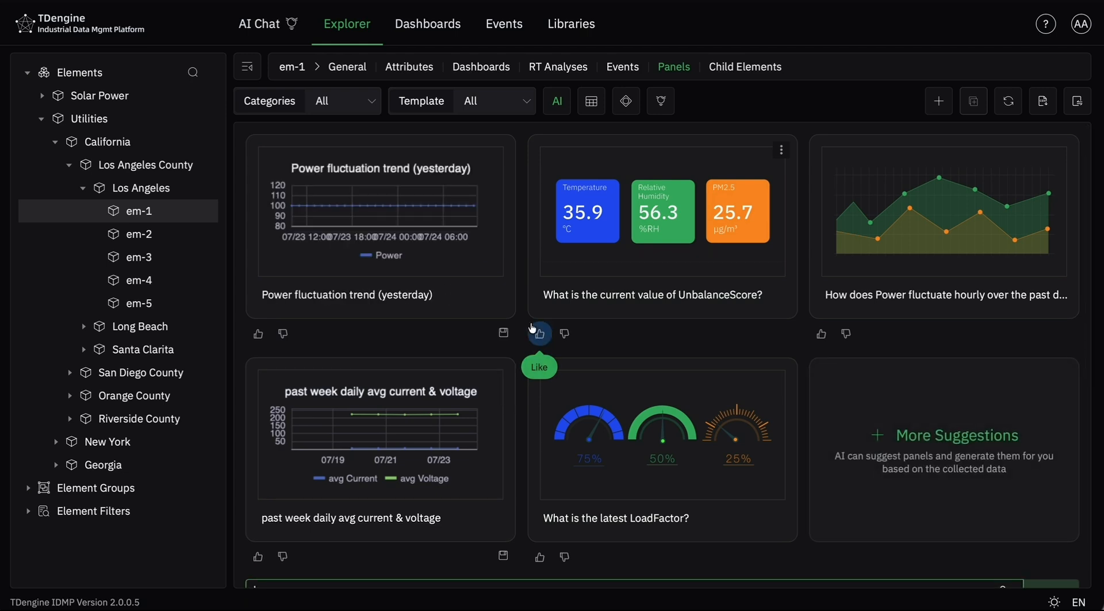
# - Save the "Power fluctuation trend (yesterday)" suggestion directly from its card and check it among the saved panels
pyautogui.click(504, 333)
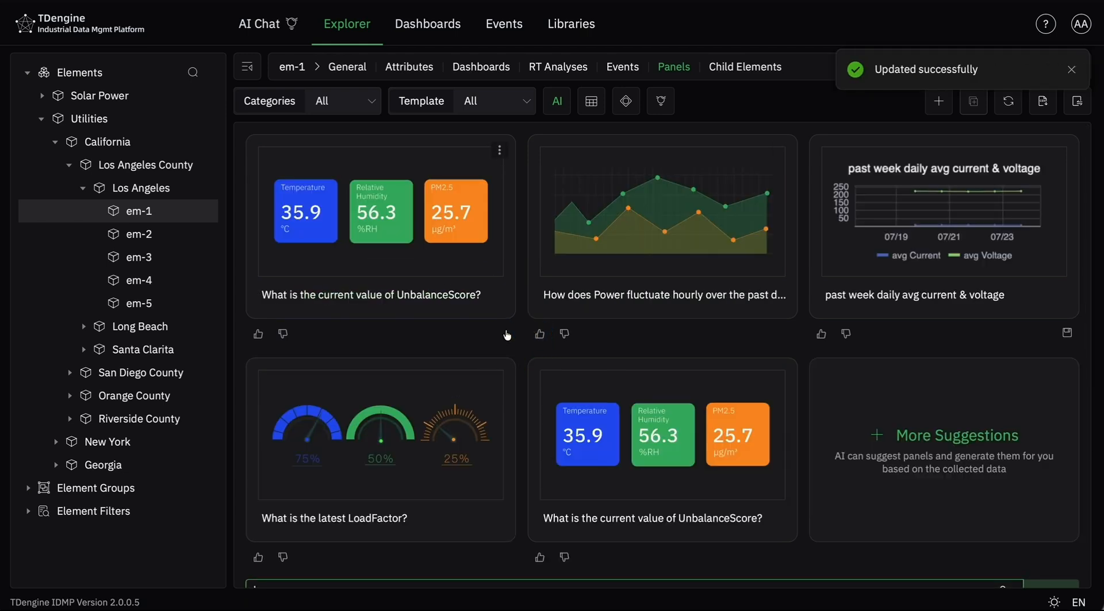
pyautogui.scroll(-6, 506, 334)
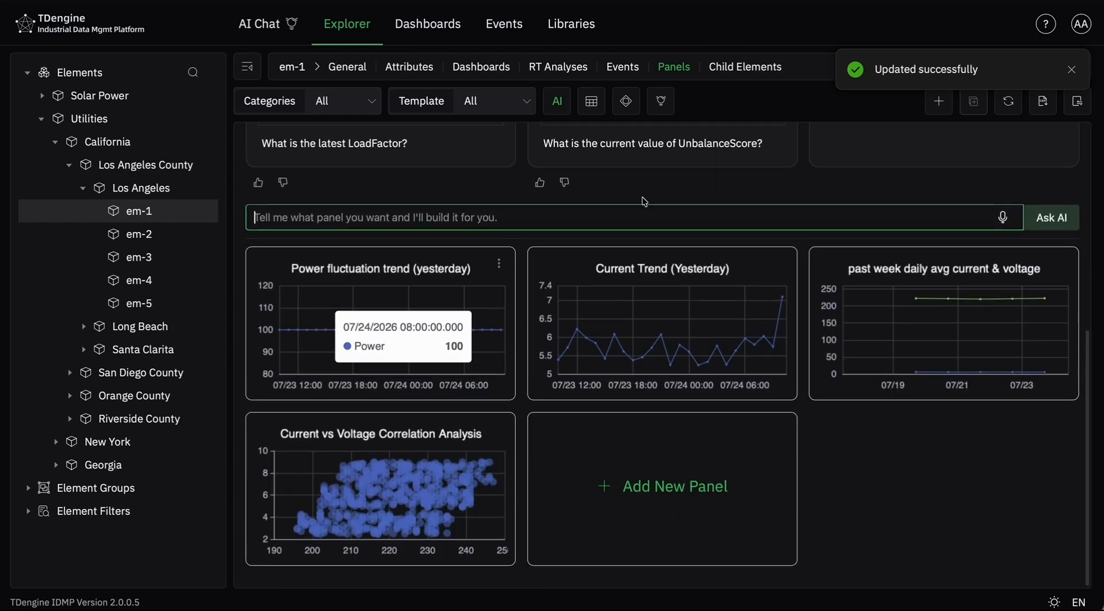
pyautogui.click(1071, 69)
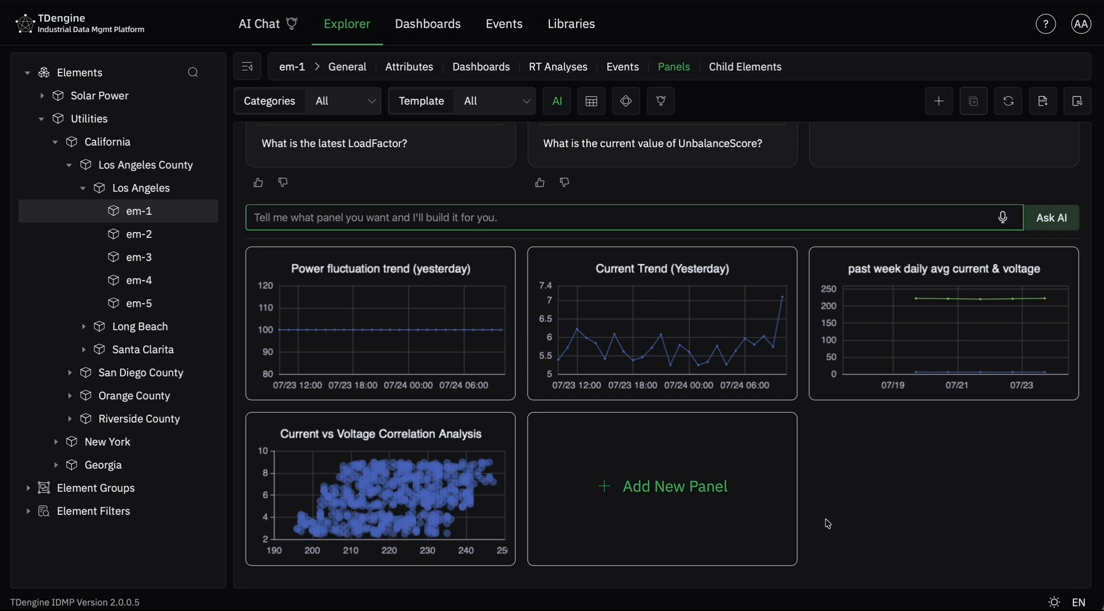
# - Start a new manual panel for em-1, showing its metrics configuration and the available composite metrics
pyautogui.click(632, 496)
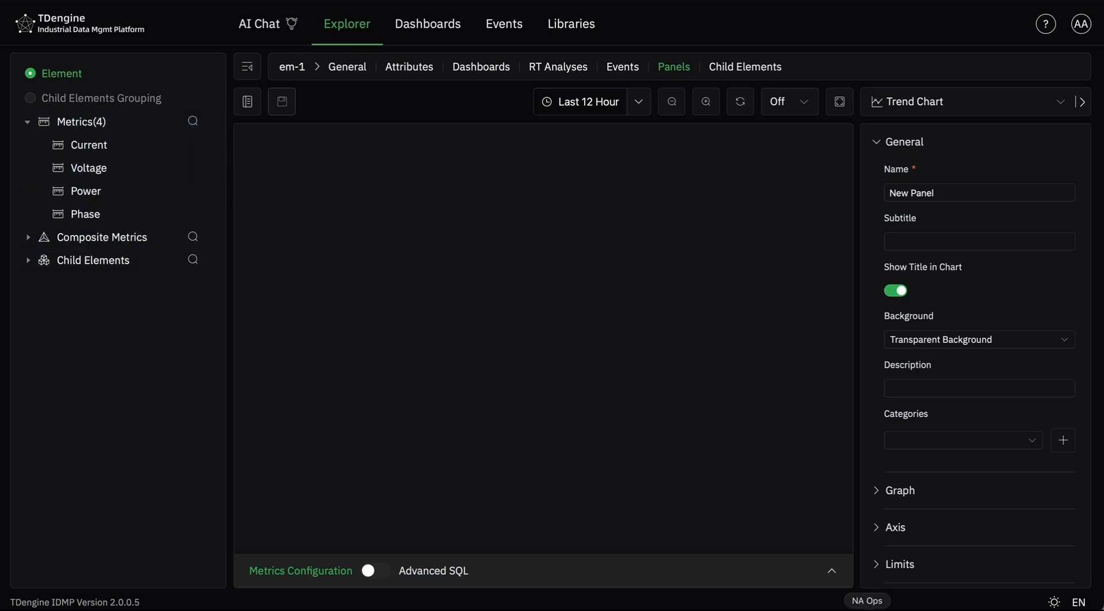
pyautogui.click(831, 571)
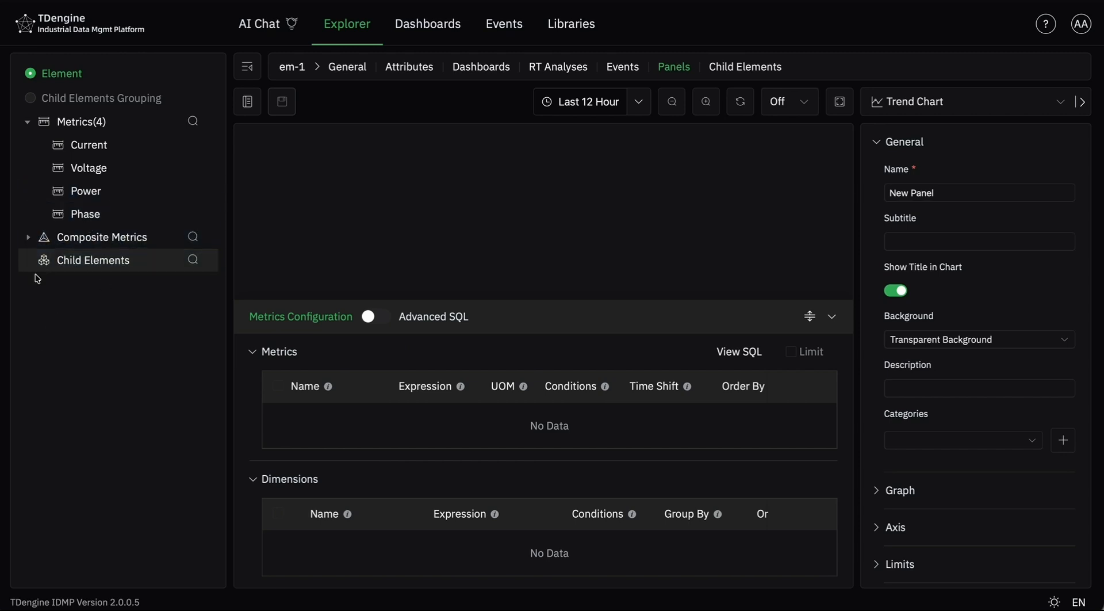
pyautogui.click(28, 237)
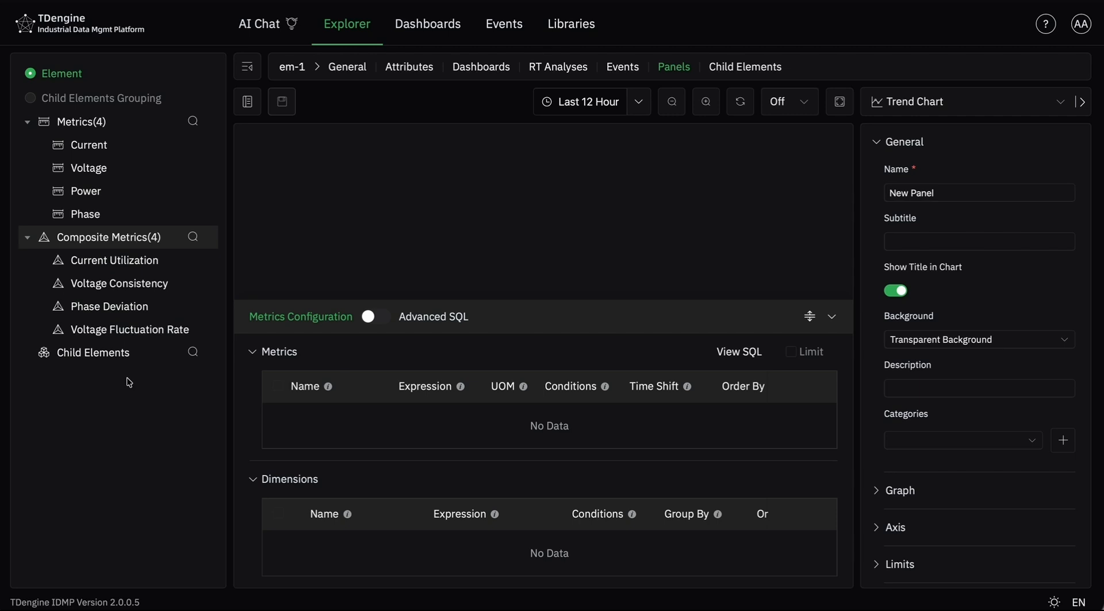
# - Add the Current and Voltage attributes to the new panel's metrics and check the resulting trend chart
pyautogui.click(209, 144)
pyautogui.click(198, 176)
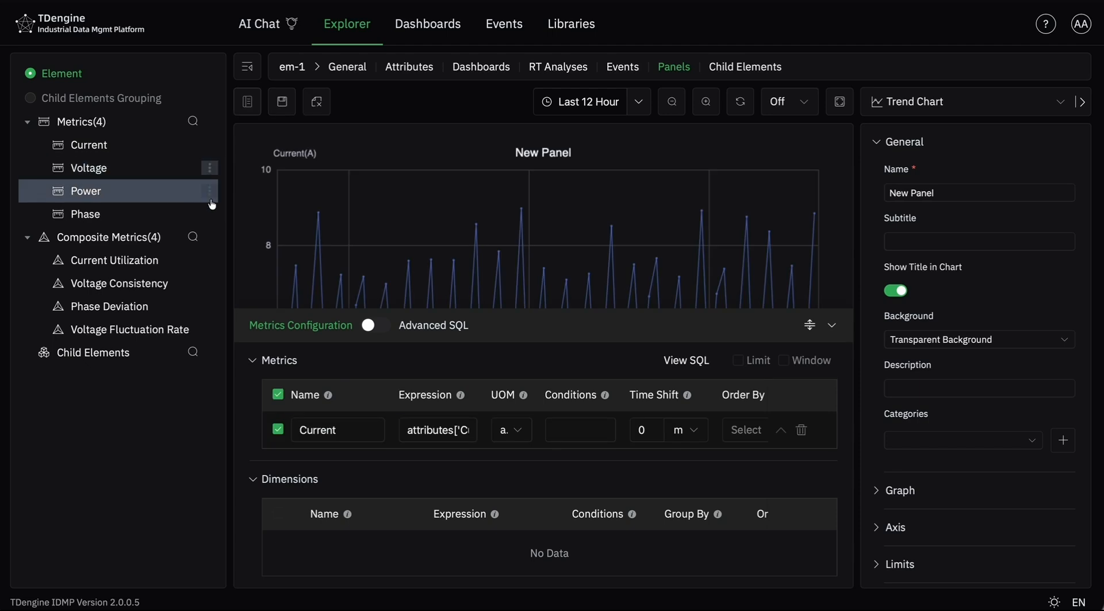
pyautogui.click(209, 168)
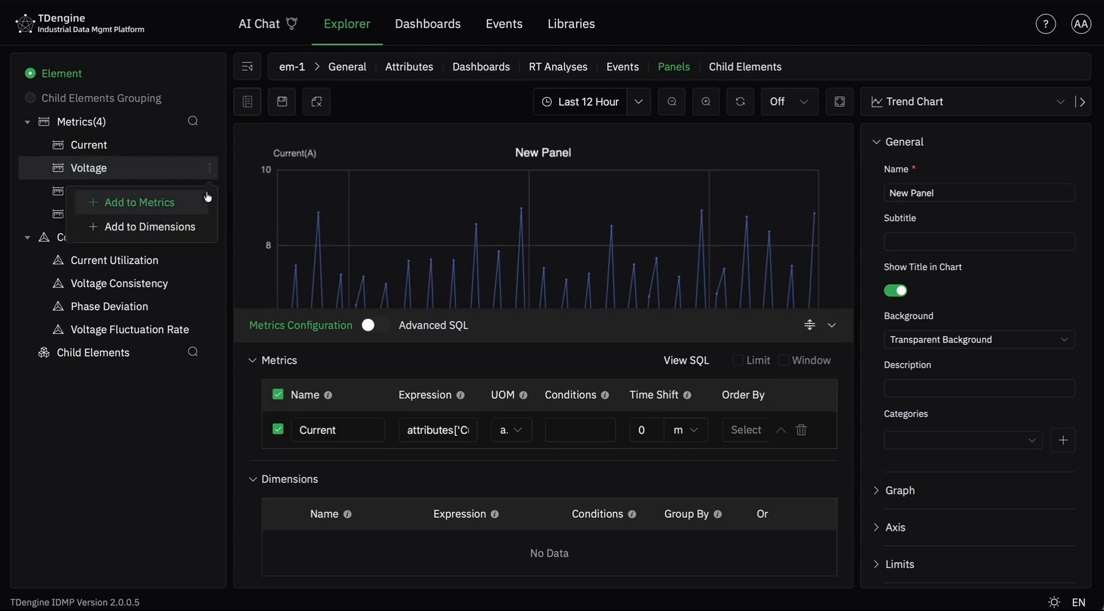
pyautogui.click(209, 198)
pyautogui.click(209, 191)
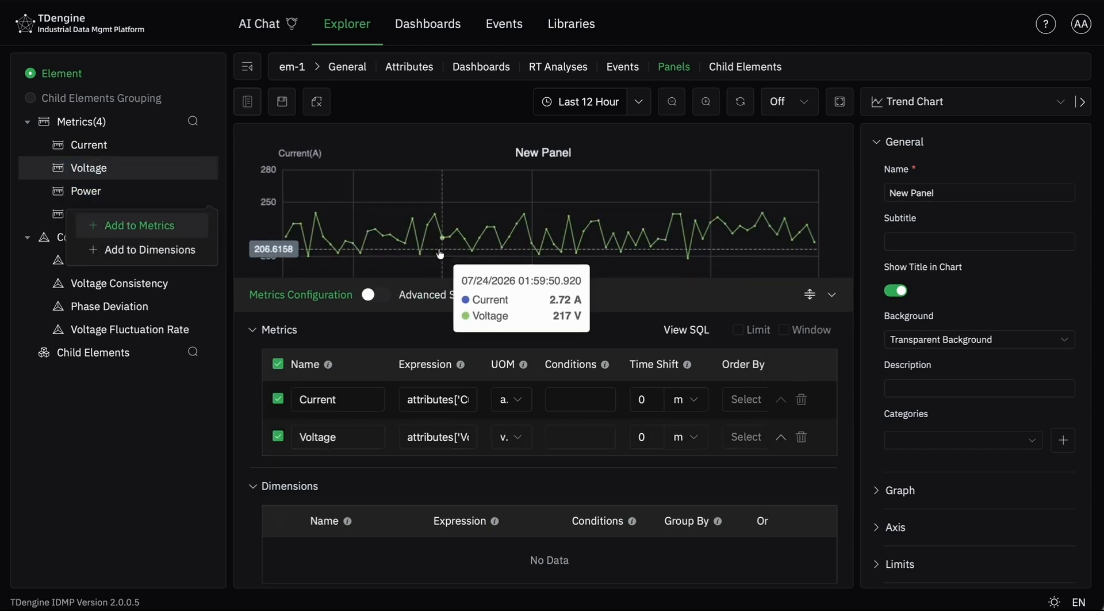
pyautogui.moveTo(810, 293); pyautogui.dragTo(799, 341)
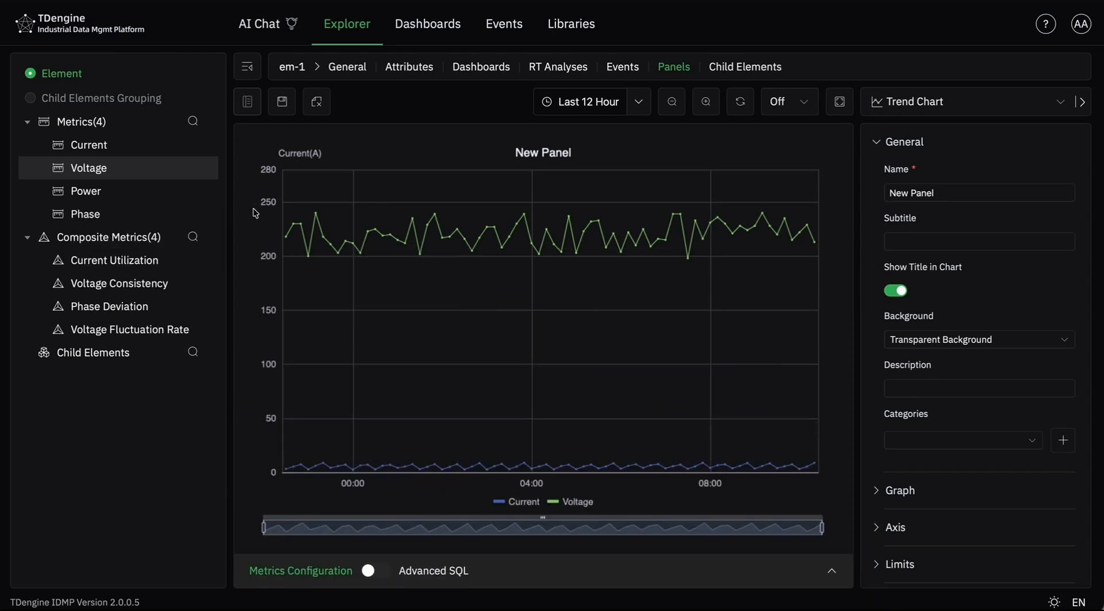
# - Add Power to the panel's metrics, remove the Voltage metric and check the chart
pyautogui.click(207, 191)
pyautogui.click(205, 223)
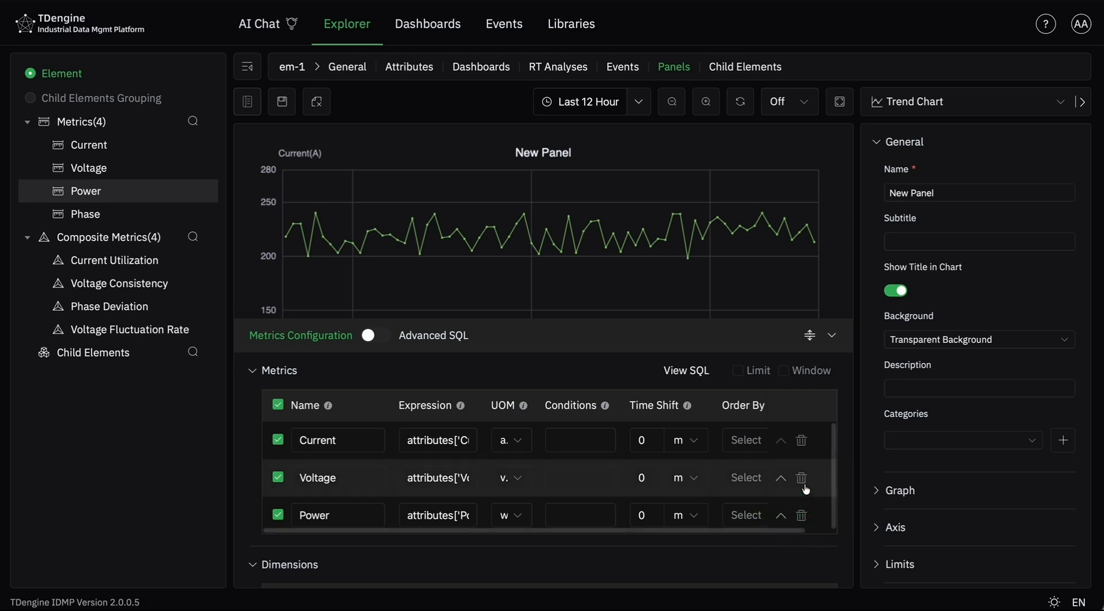
pyautogui.click(803, 482)
pyautogui.moveTo(811, 341); pyautogui.dragTo(788, 288)
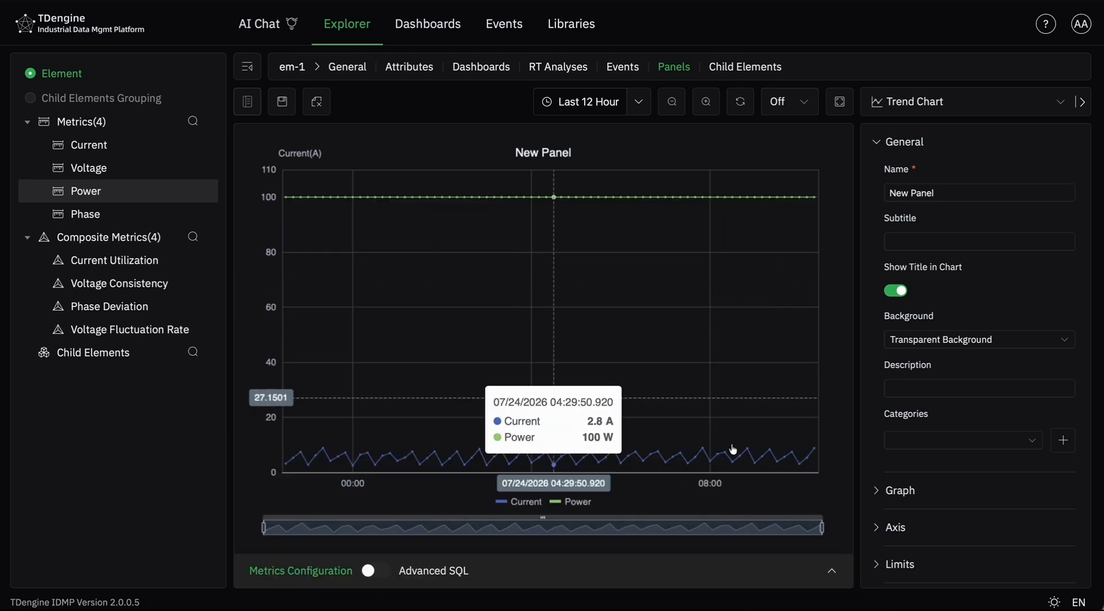
# - Edit the Current metric's expression to Current * 5 and save it
pyautogui.click(830, 571)
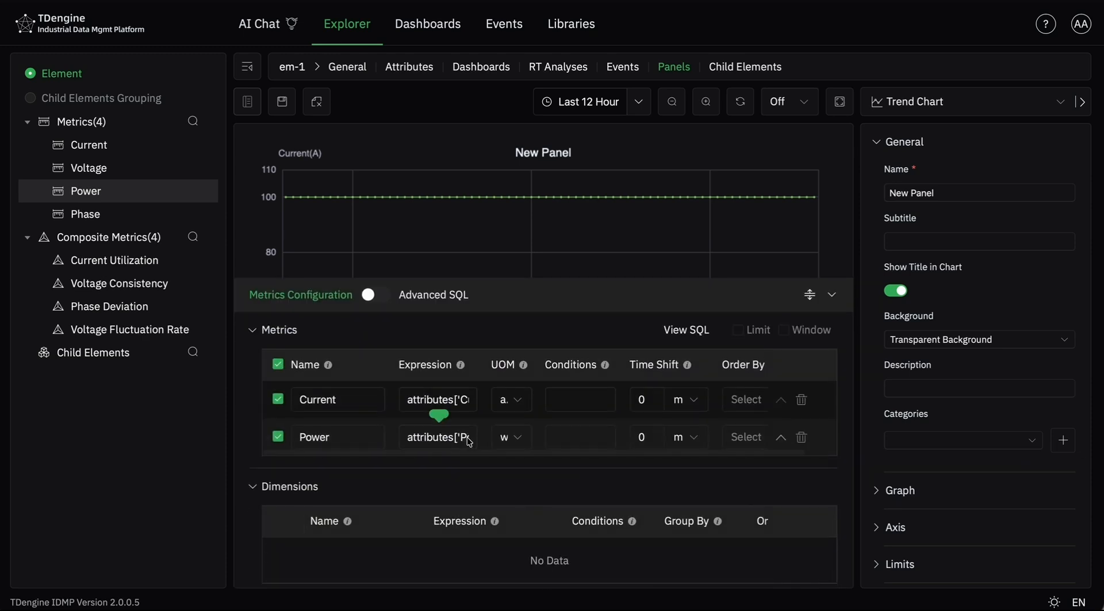
pyautogui.click(467, 399)
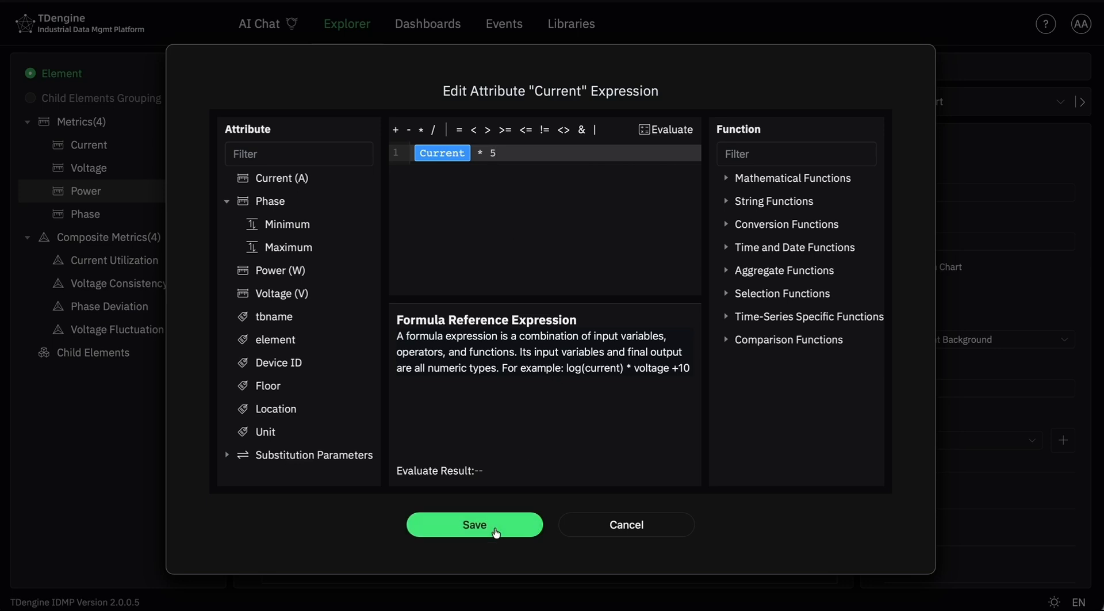
pyautogui.click(666, 129)
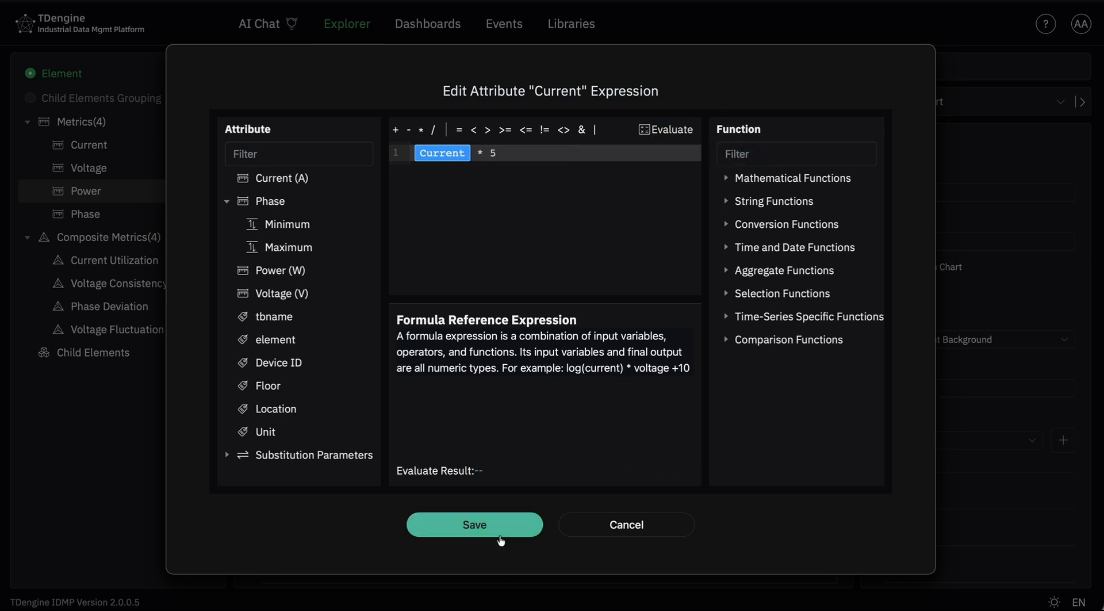
pyautogui.click(498, 532)
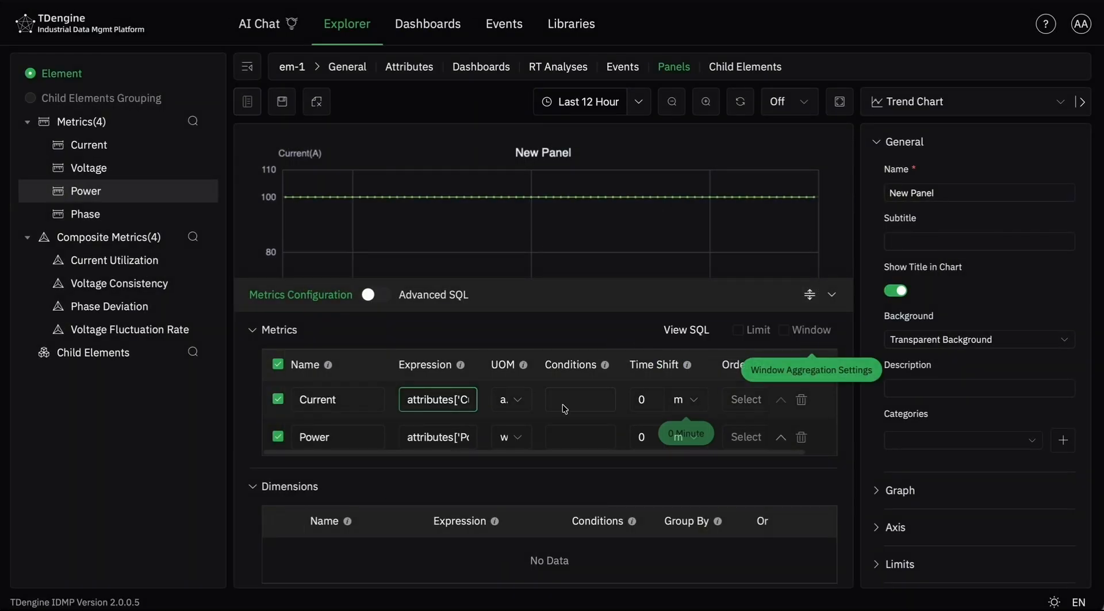
# - Examine the unit of measure choices for Current and Power and the sort order options for Current
pyautogui.click(514, 401)
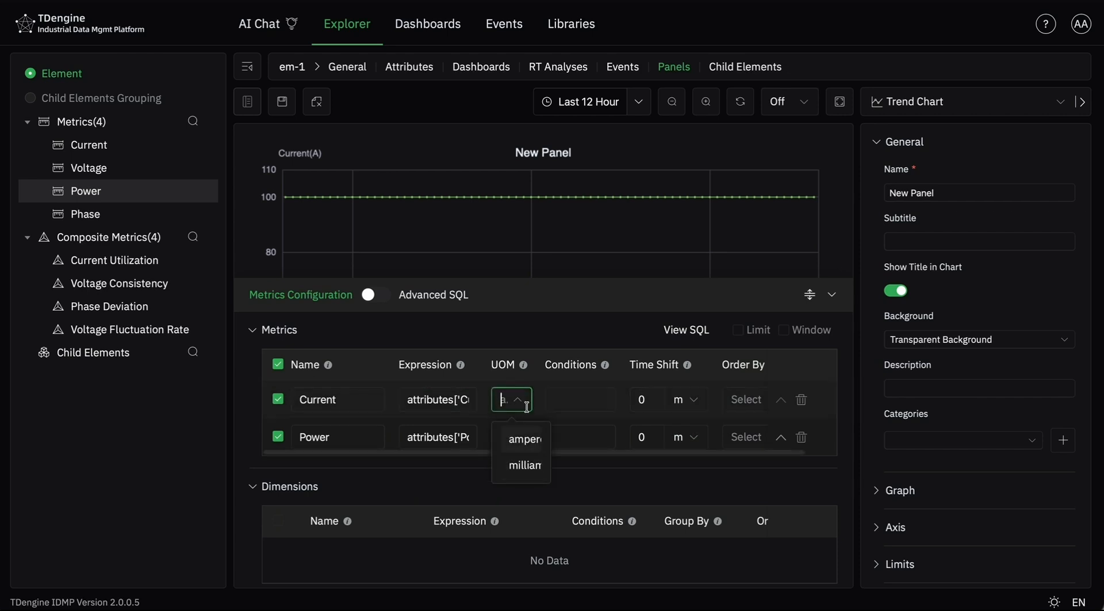
pyautogui.click(516, 399)
pyautogui.click(521, 438)
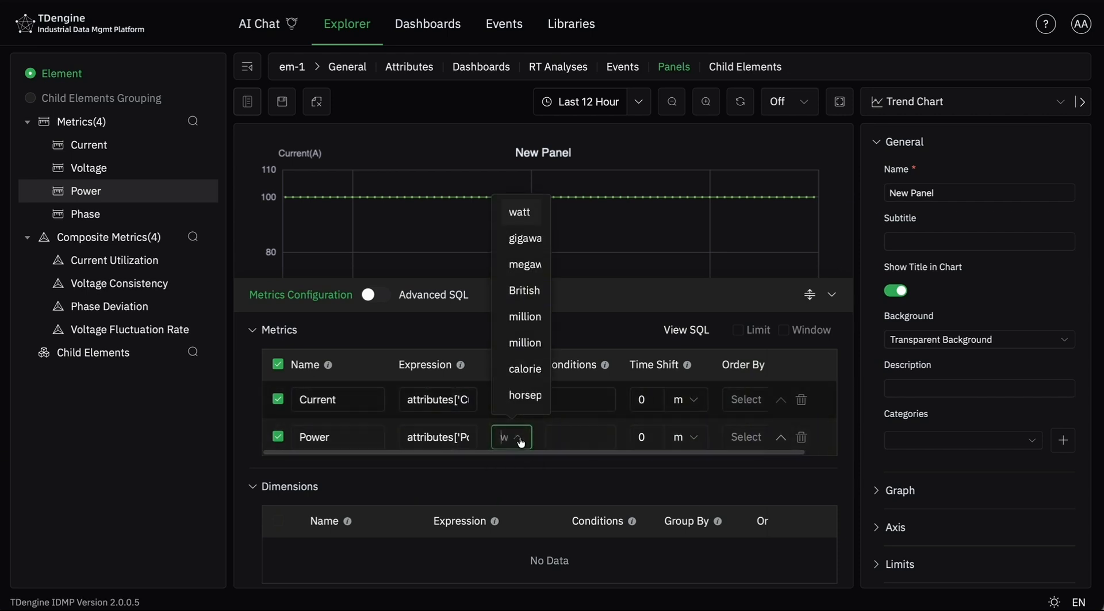
pyautogui.click(529, 476)
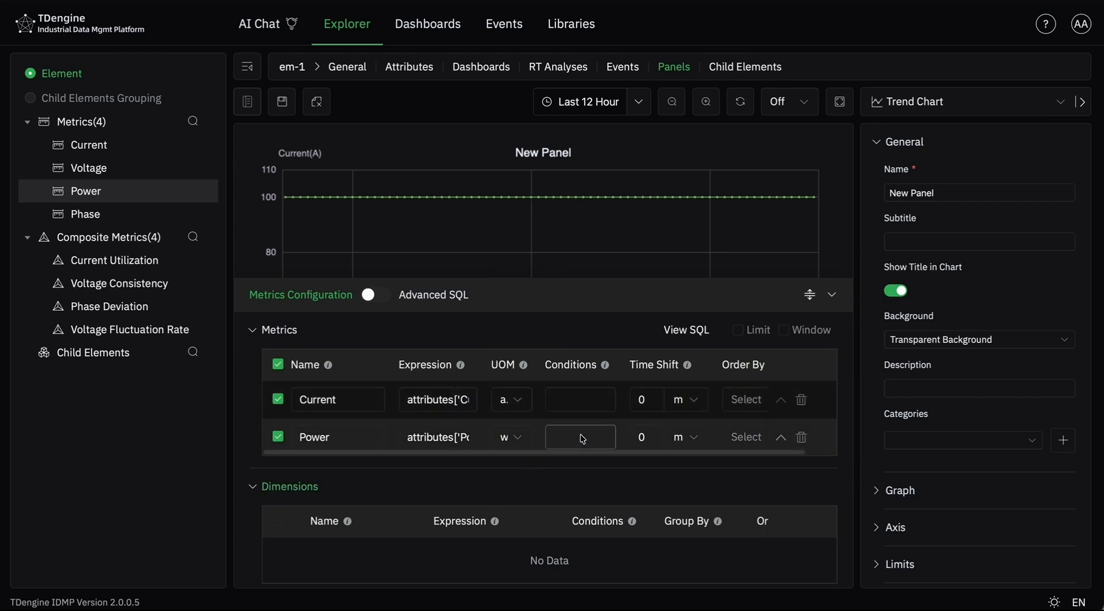
pyautogui.click(762, 407)
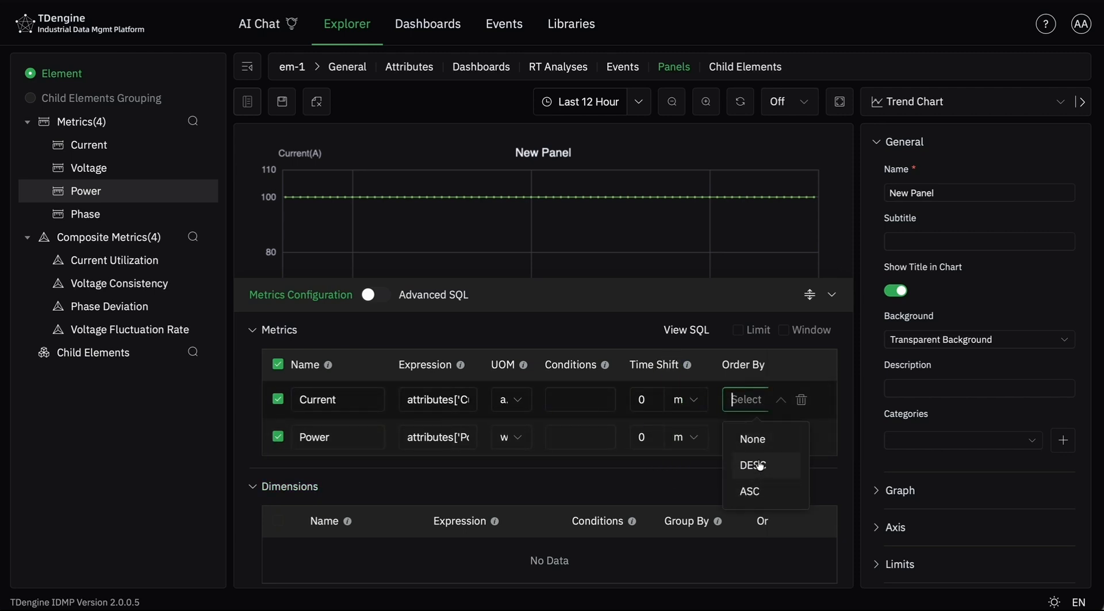
pyautogui.click(608, 483)
# - Check the chart with the scaled Current metric and view the SQL statement generated from the metrics configuration
pyautogui.moveTo(806, 296); pyautogui.dragTo(784, 389)
pyautogui.click(784, 389)
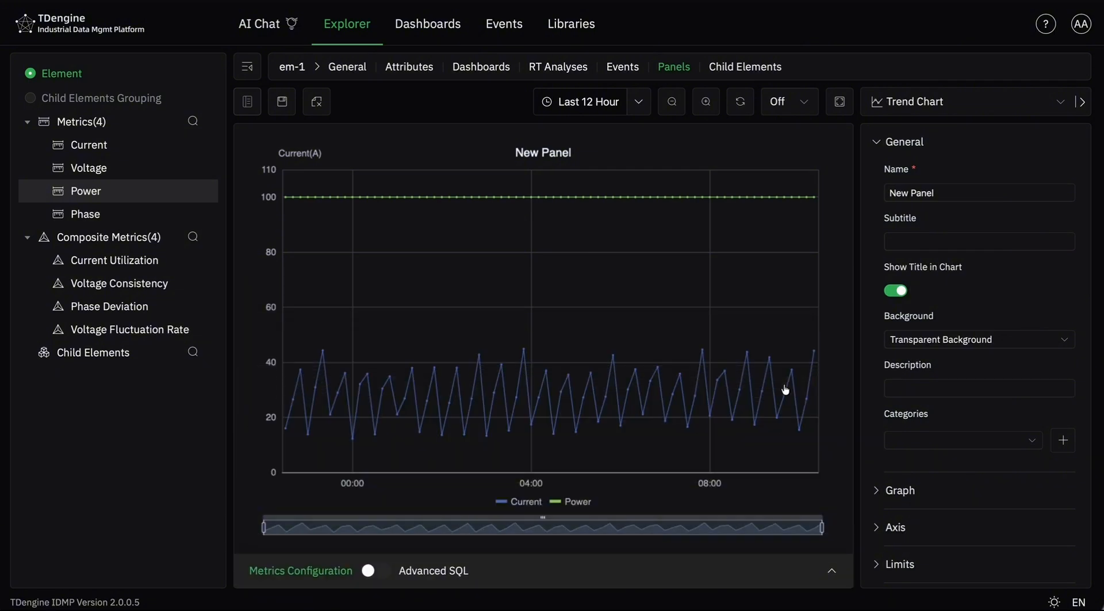
pyautogui.click(831, 570)
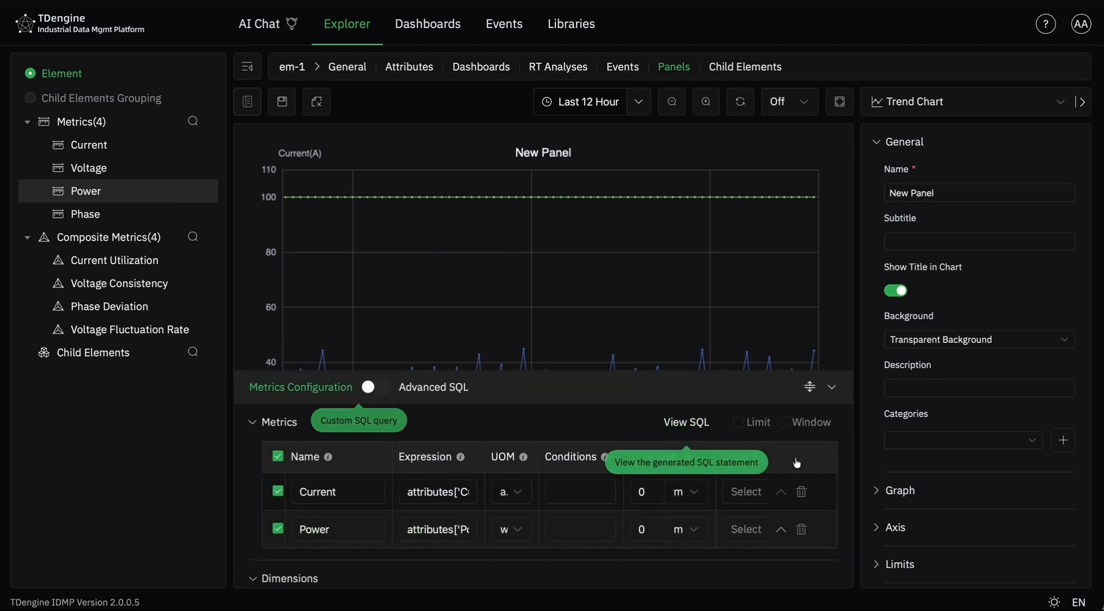
pyautogui.click(693, 422)
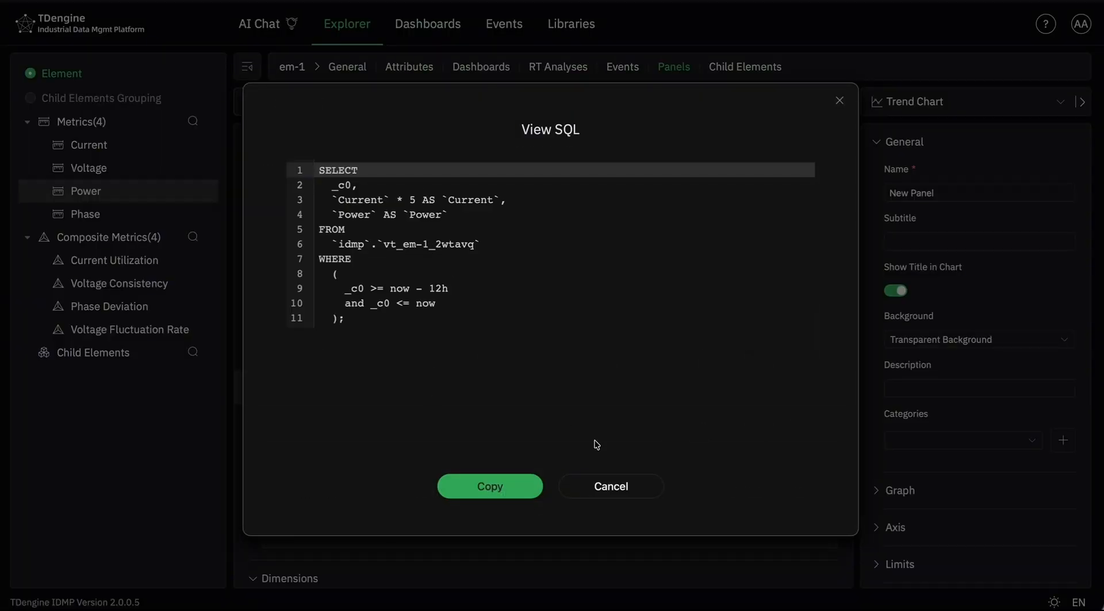
pyautogui.click(637, 485)
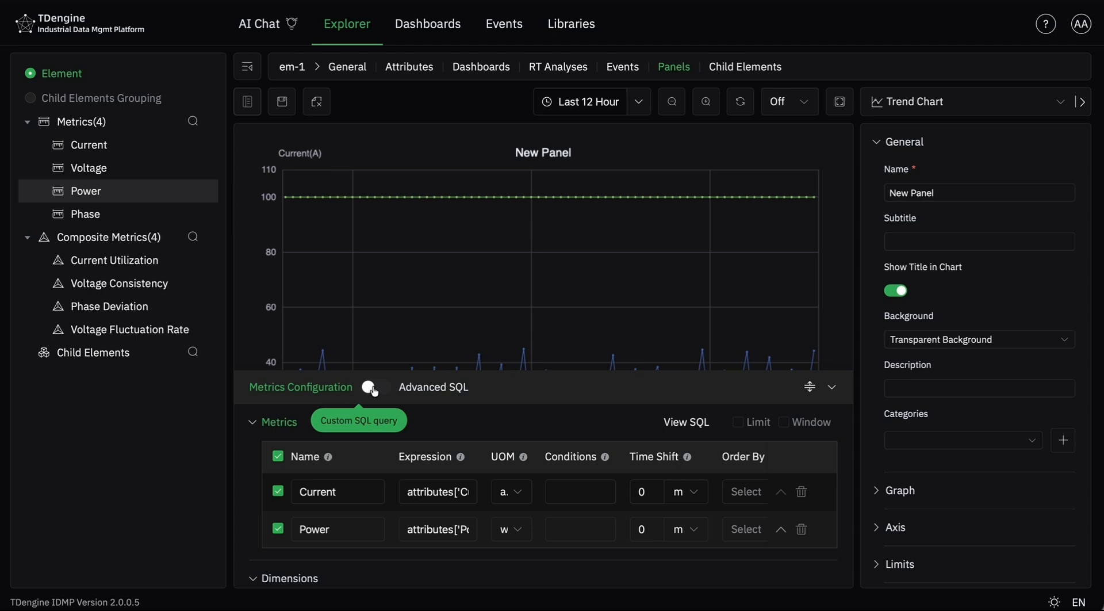
# - Try the Multi-Swimlane display in the trend chart's graph settings and turn it off again
pyautogui.scroll(-1, 913, 365)
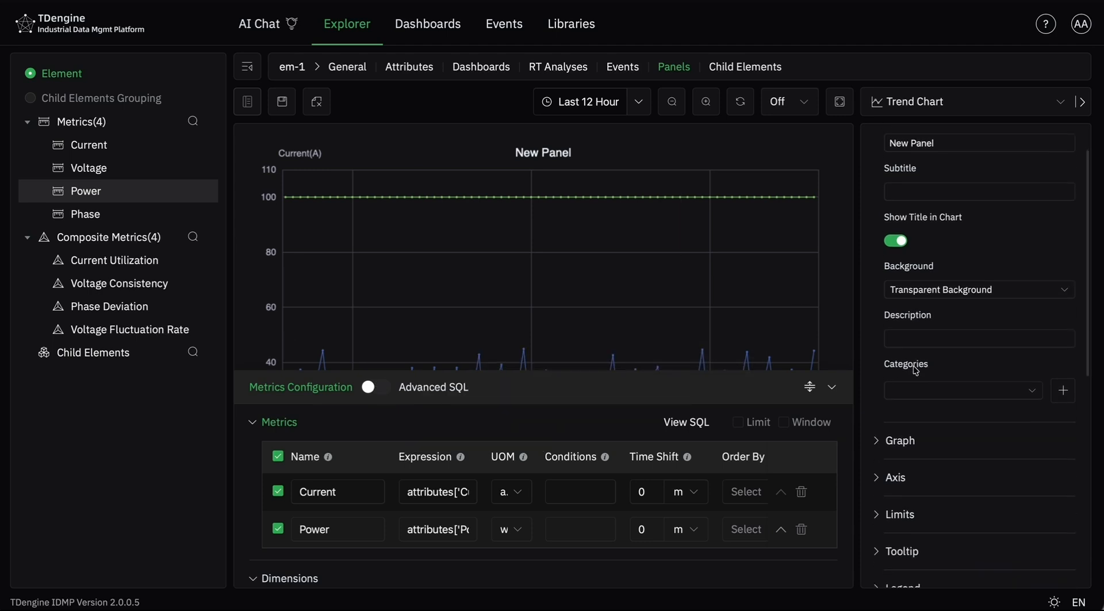
pyautogui.click(913, 440)
pyautogui.scroll(-8, 912, 438)
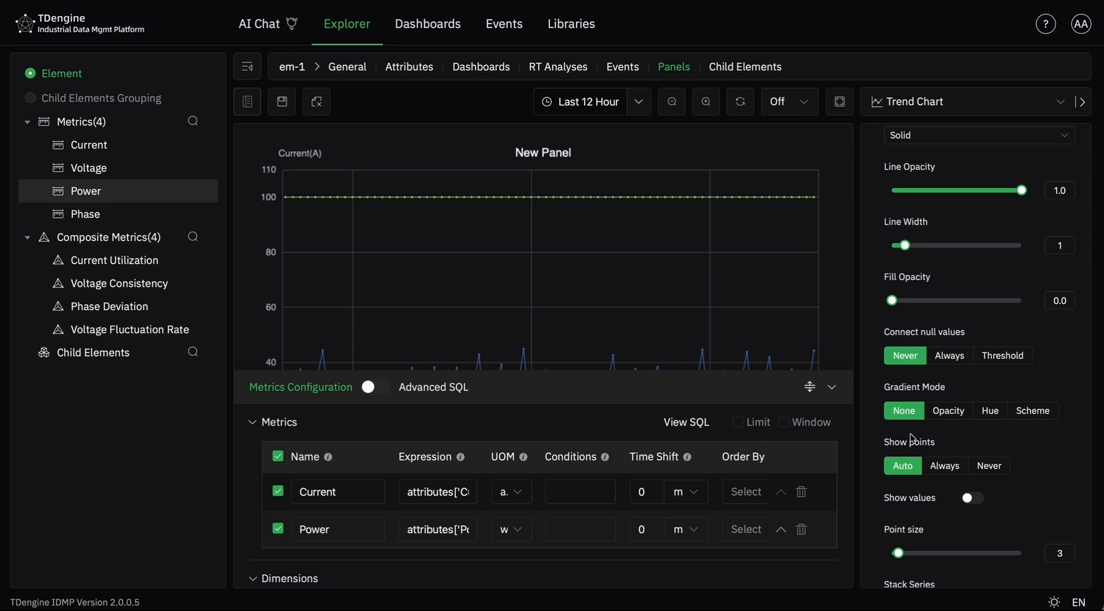
pyautogui.scroll(-3, 909, 433)
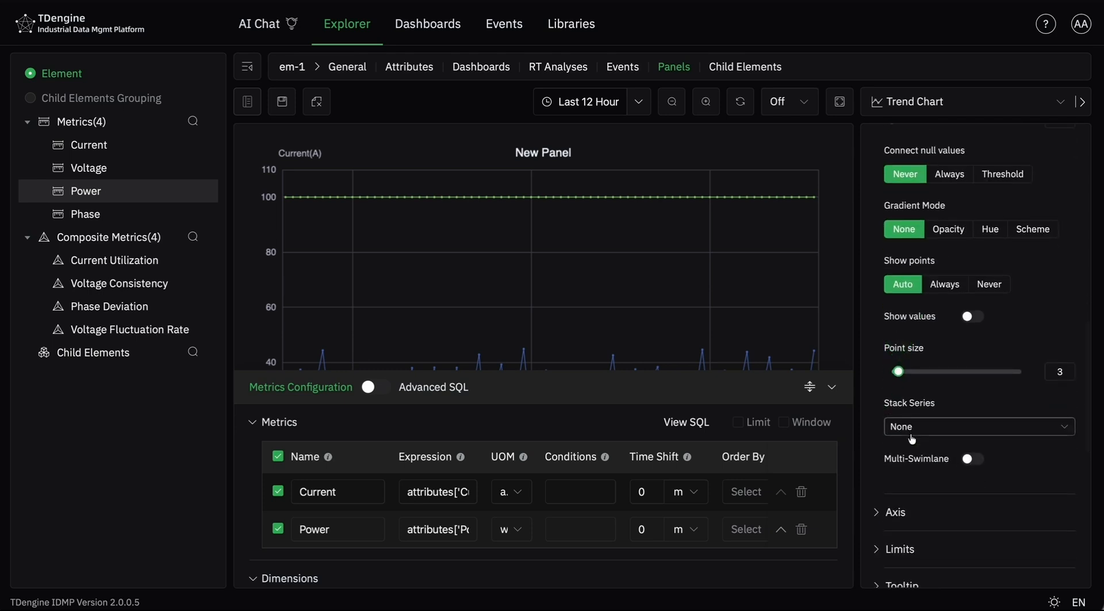
pyautogui.click(970, 460)
pyautogui.moveTo(810, 386); pyautogui.dragTo(810, 585)
pyautogui.click(977, 460)
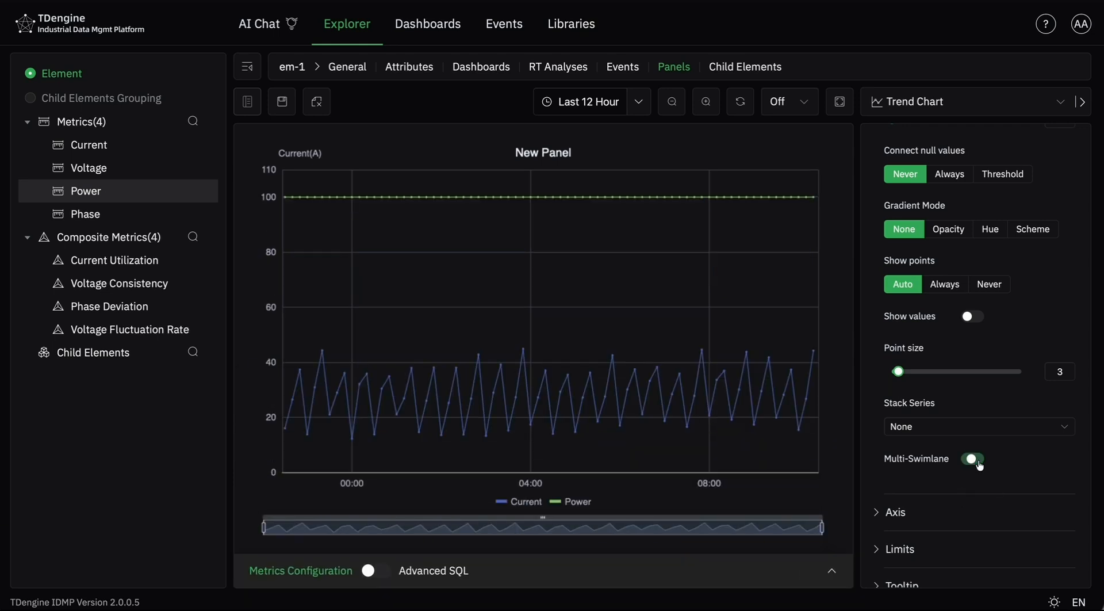
# - Change the panel's visualization type from Trend Chart to Bar Gauge
pyautogui.scroll(10, 973, 394)
pyautogui.click(930, 103)
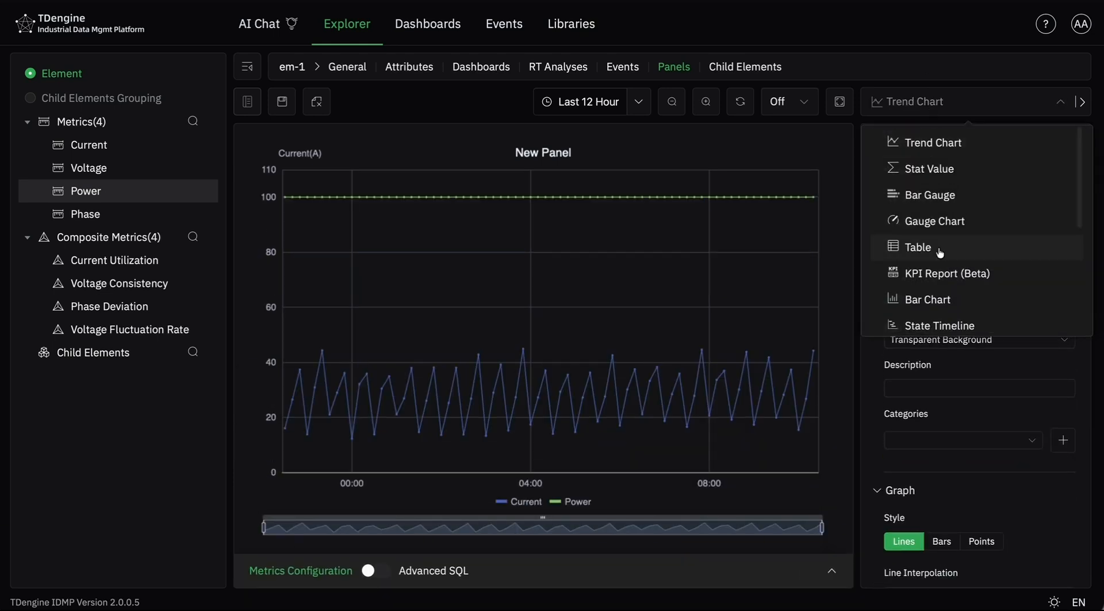
pyautogui.click(938, 196)
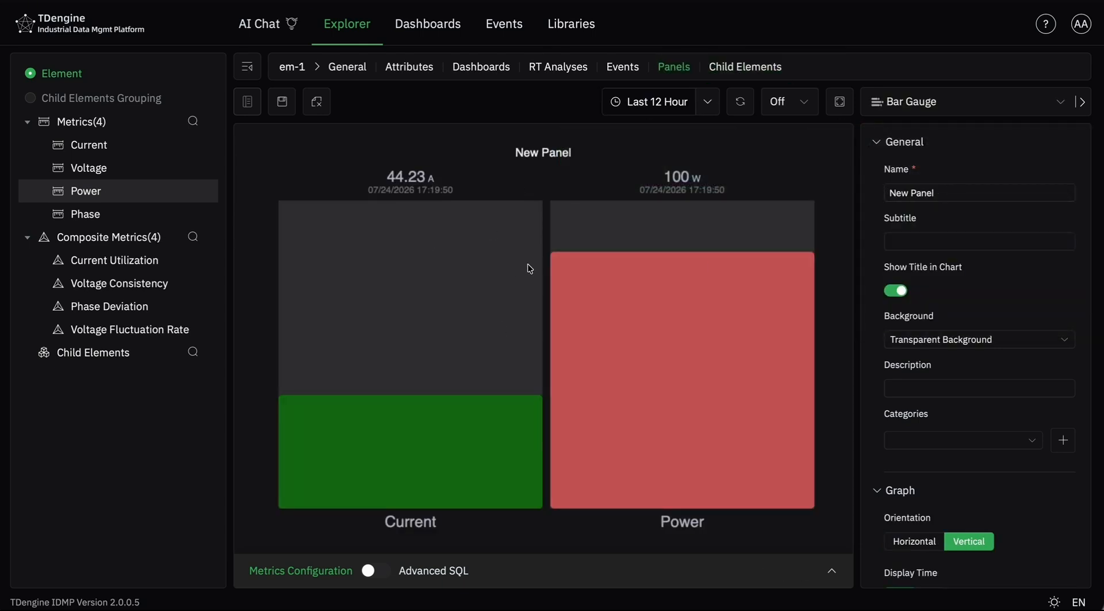
# - Name the panel Demo, save it and return to em-1's panel list to check the saved panels
pyautogui.tripleClick(928, 191)
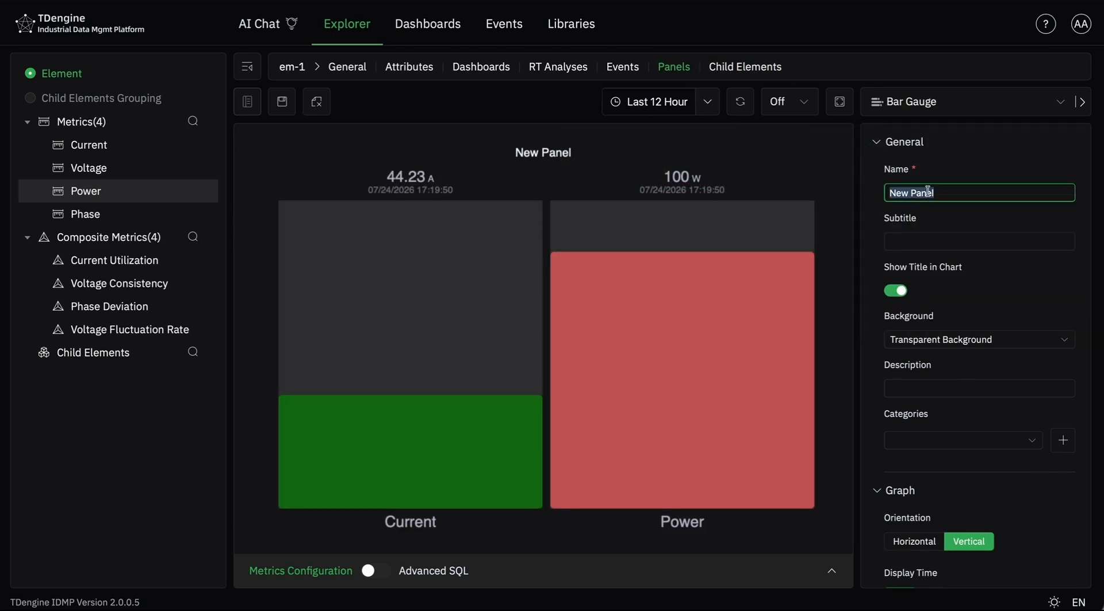
pyautogui.write('Demo')
pyautogui.click(284, 108)
pyautogui.click(246, 111)
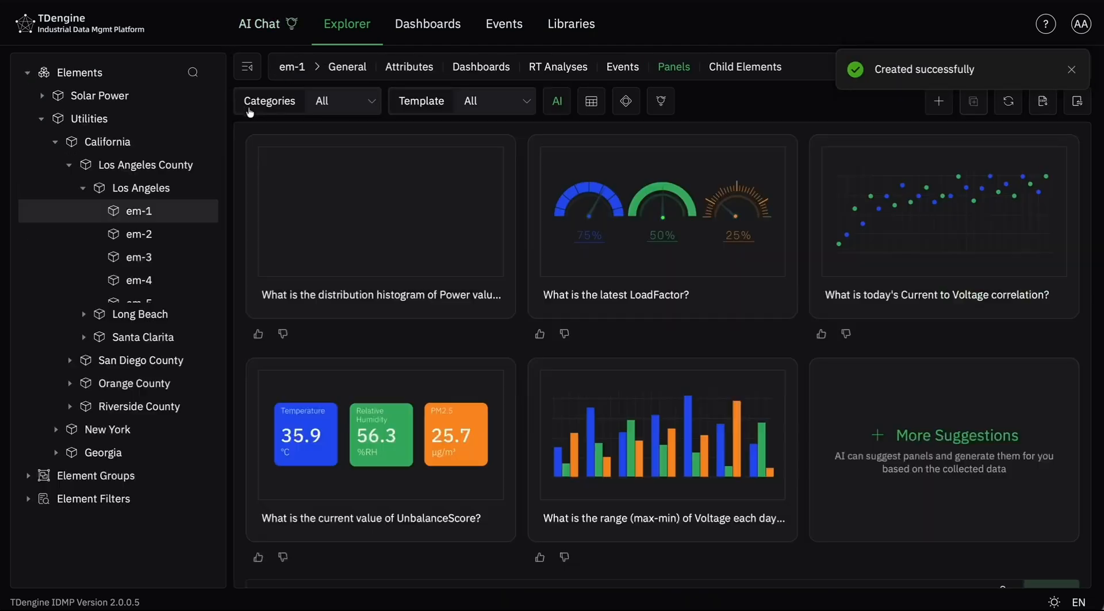
pyautogui.scroll(-5, 661, 357)
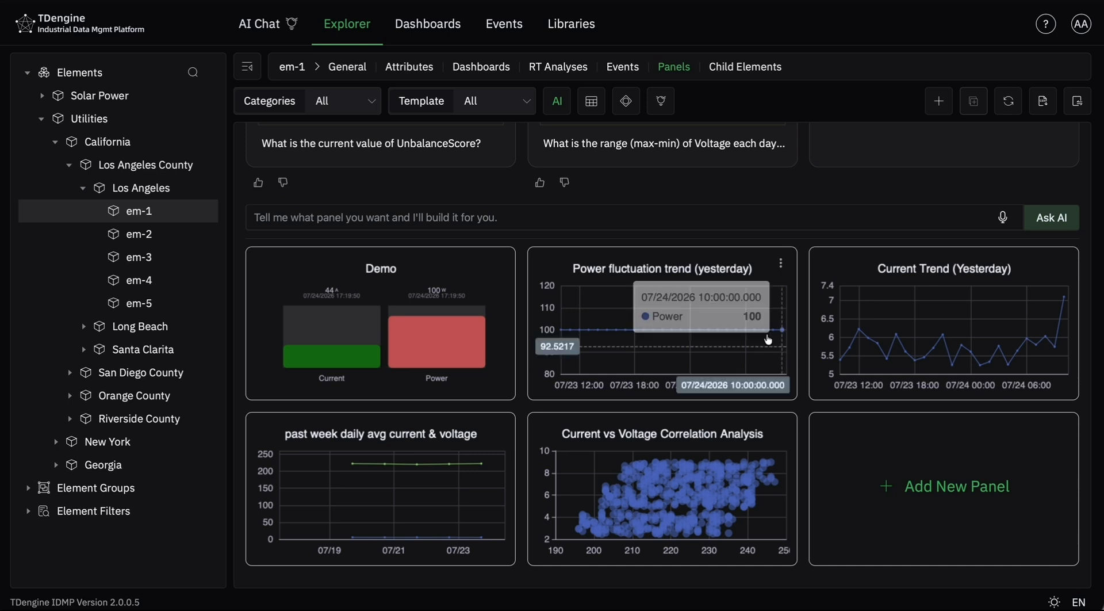
# - Run the AI general analysis on em-1's panels, read through its findings and close it
pyautogui.click(662, 105)
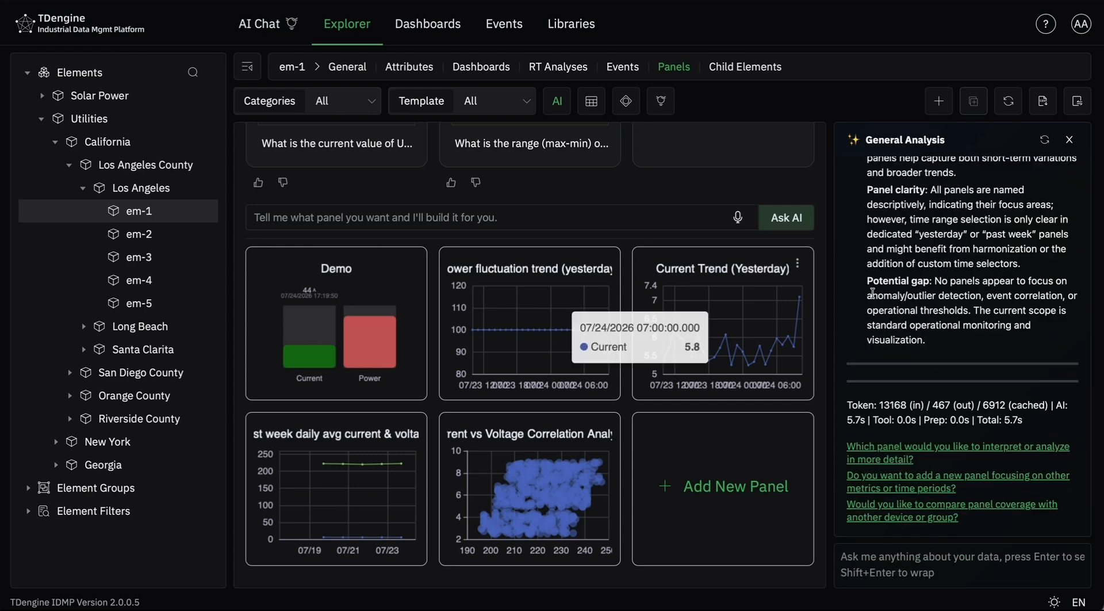
pyautogui.scroll(3, 1063, 319)
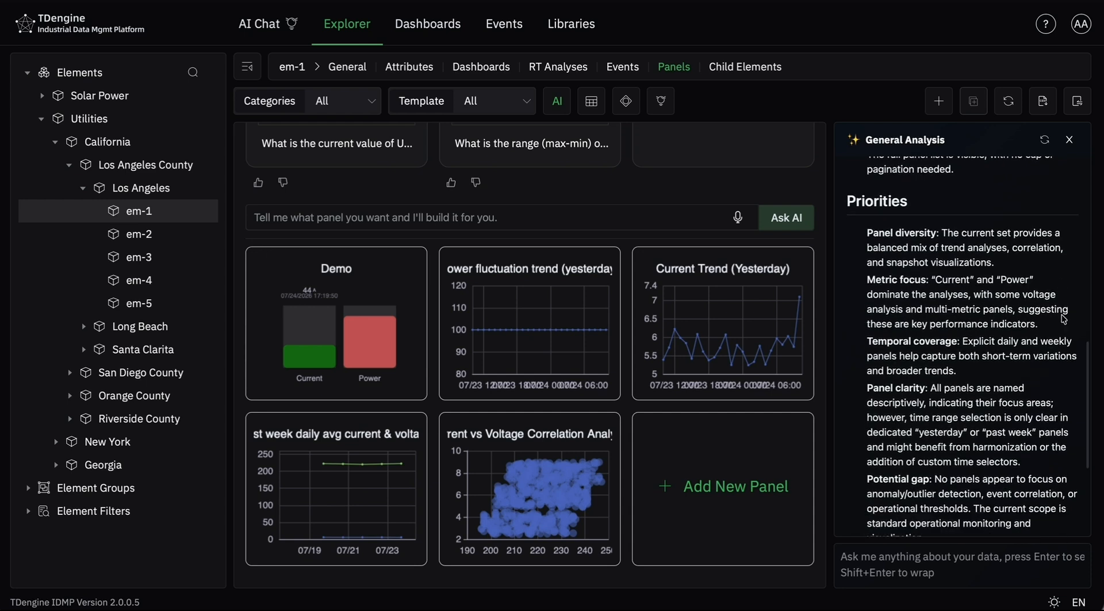
pyautogui.scroll(-2, 1063, 319)
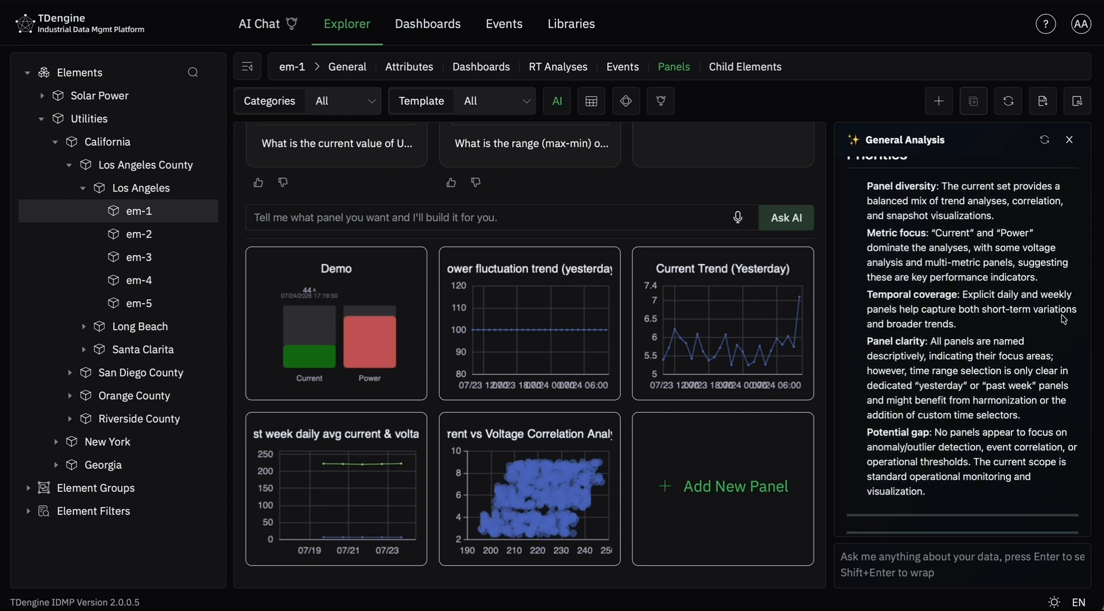
pyautogui.click(1069, 140)
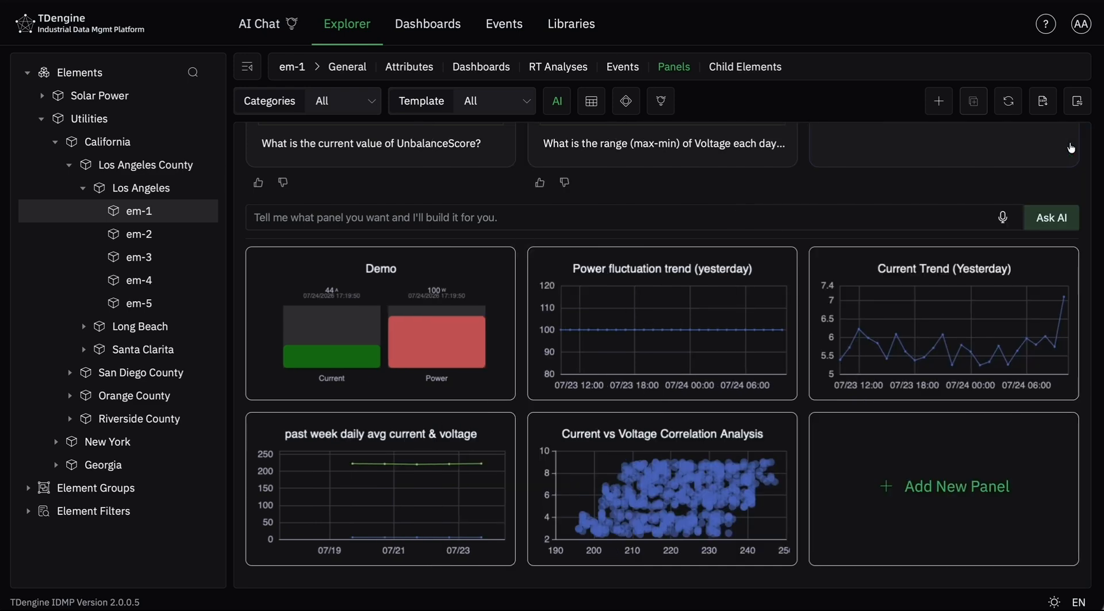
# - Start a new Standard dashboard for em-1 and show the library of saved panels available for it
pyautogui.click(504, 68)
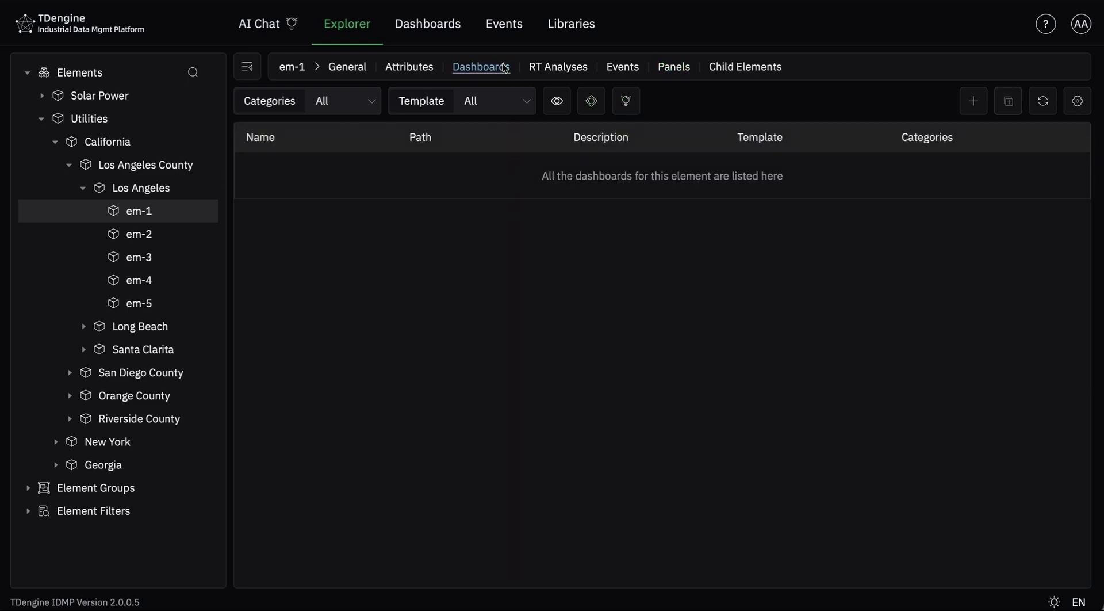
pyautogui.click(972, 103)
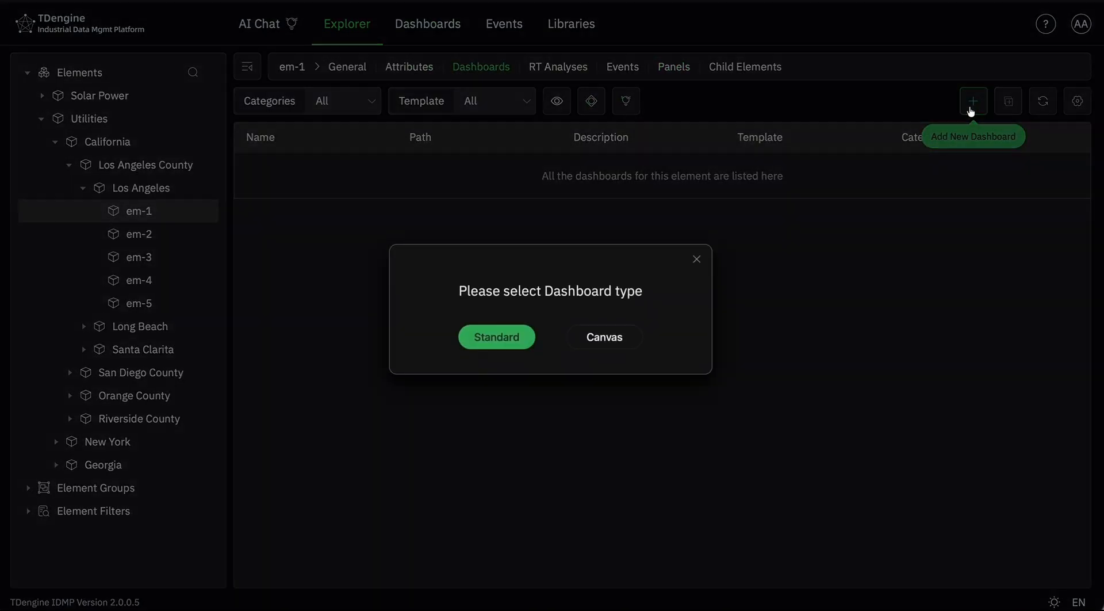
pyautogui.click(498, 337)
pyautogui.scroll(-2, 148, 177)
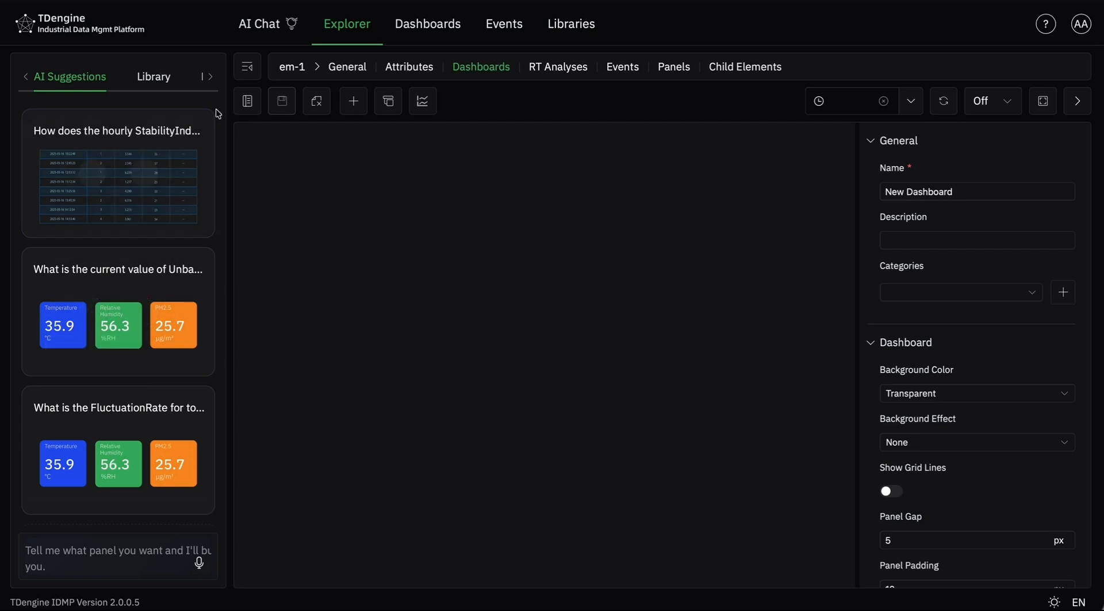
pyautogui.click(154, 77)
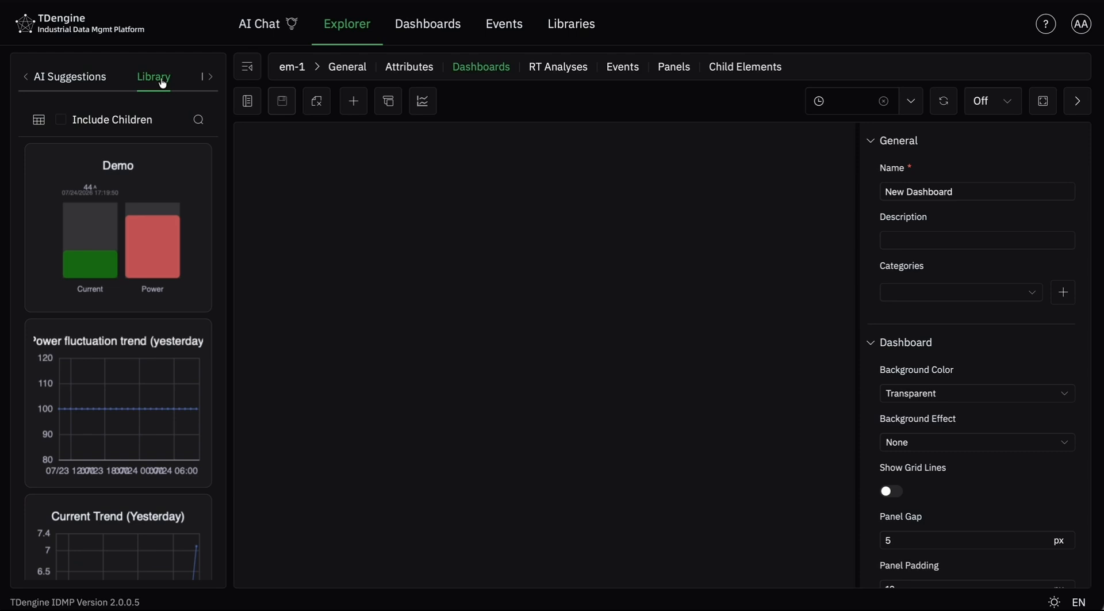
# - Add the Demo and Power fluctuation trend (yesterday) panels to the dashboard and resize them to equal height, filling the first row
pyautogui.click(119, 262)
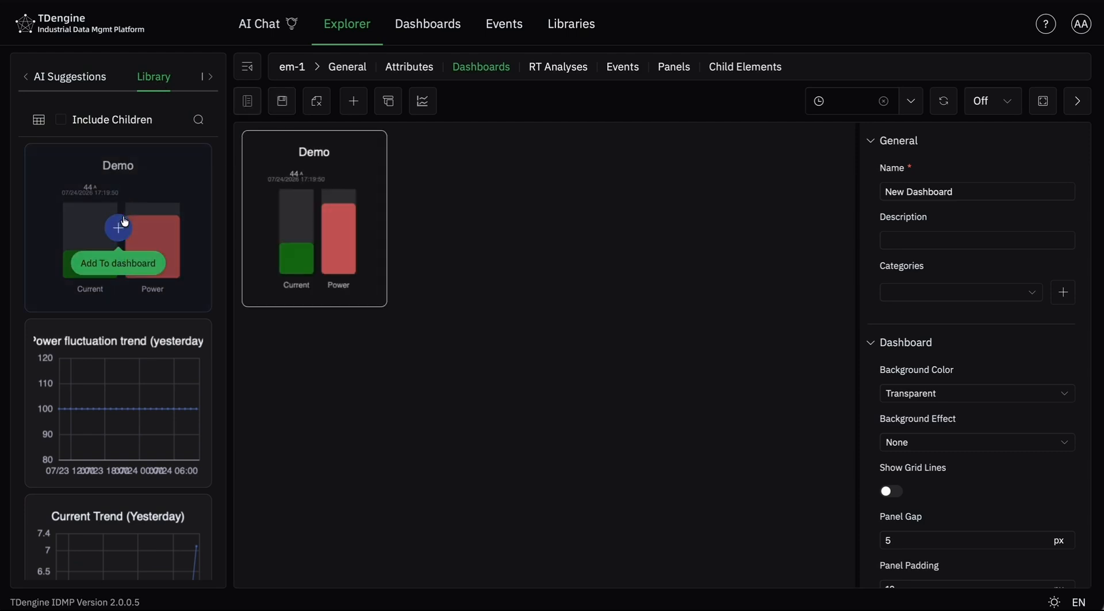
pyautogui.click(115, 436)
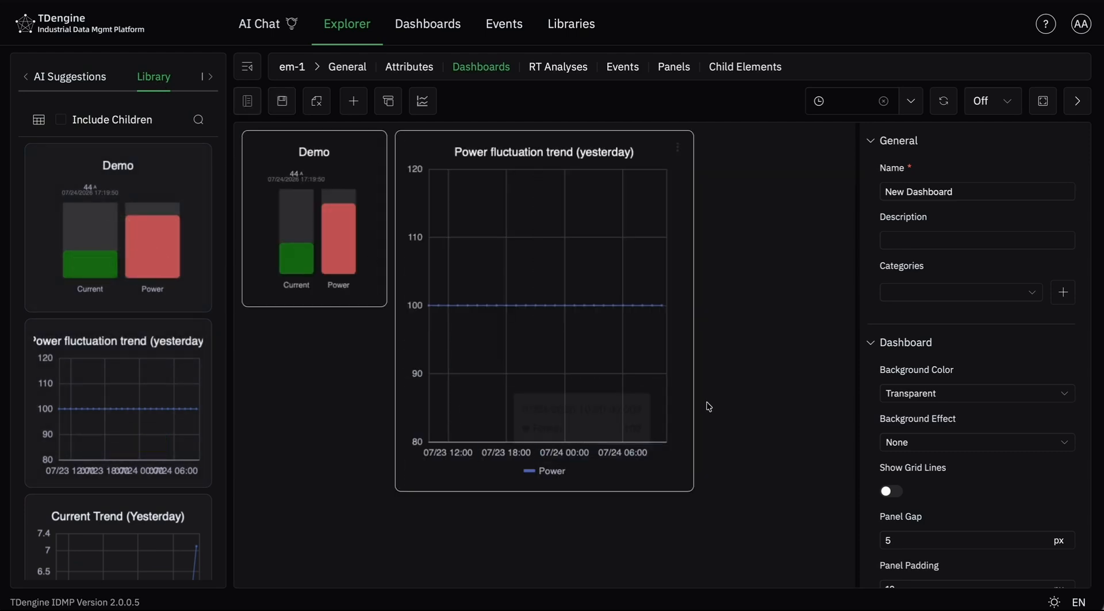
pyautogui.moveTo(692, 386); pyautogui.dragTo(872, 387)
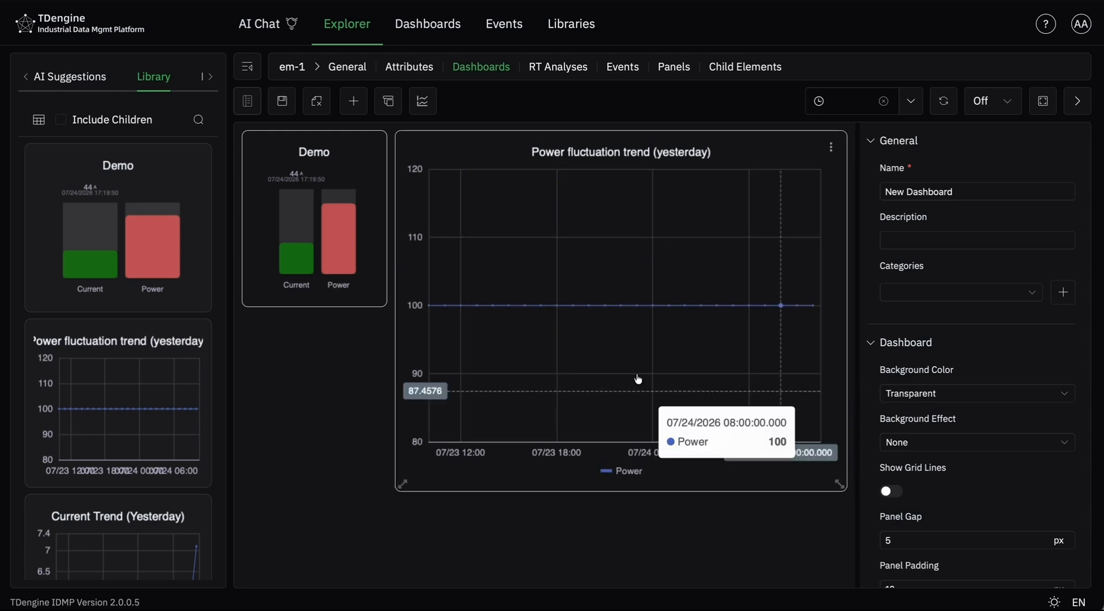
pyautogui.moveTo(385, 304); pyautogui.dragTo(384, 485)
pyautogui.moveTo(395, 440); pyautogui.dragTo(493, 439)
pyautogui.moveTo(388, 391); pyautogui.dragTo(494, 357)
# - Add the Current Trend (Yesterday), Current vs Voltage Correlation Analysis and past week daily avg current & voltage panels to the dashboard
pyautogui.scroll(-3, 115, 380)
pyautogui.click(117, 407)
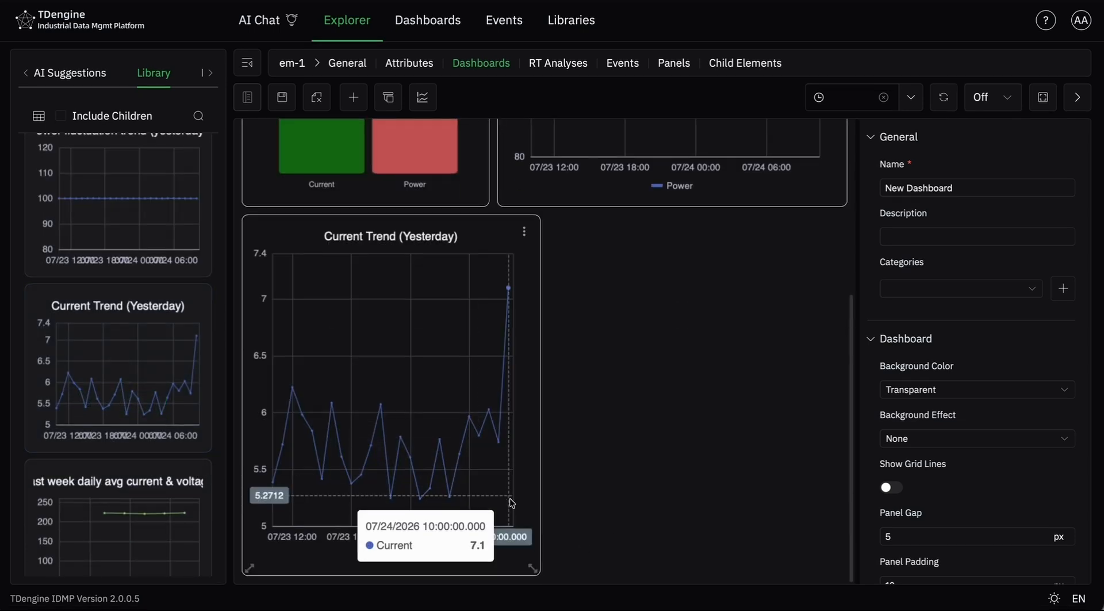
pyautogui.scroll(-4, 192, 506)
pyautogui.click(126, 493)
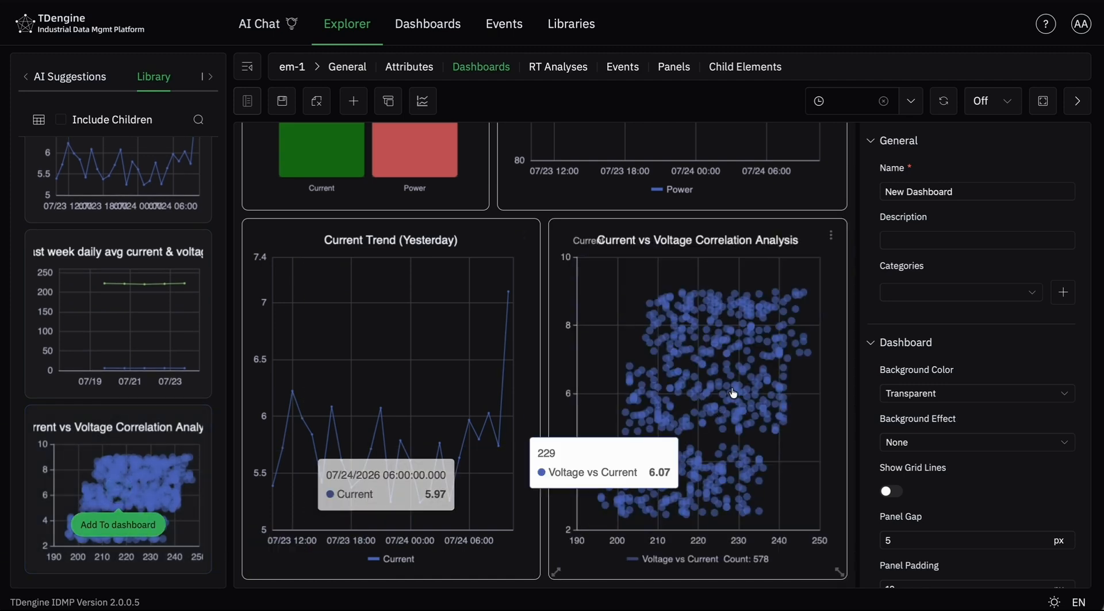
pyautogui.moveTo(169, 323)
pyautogui.click(118, 313)
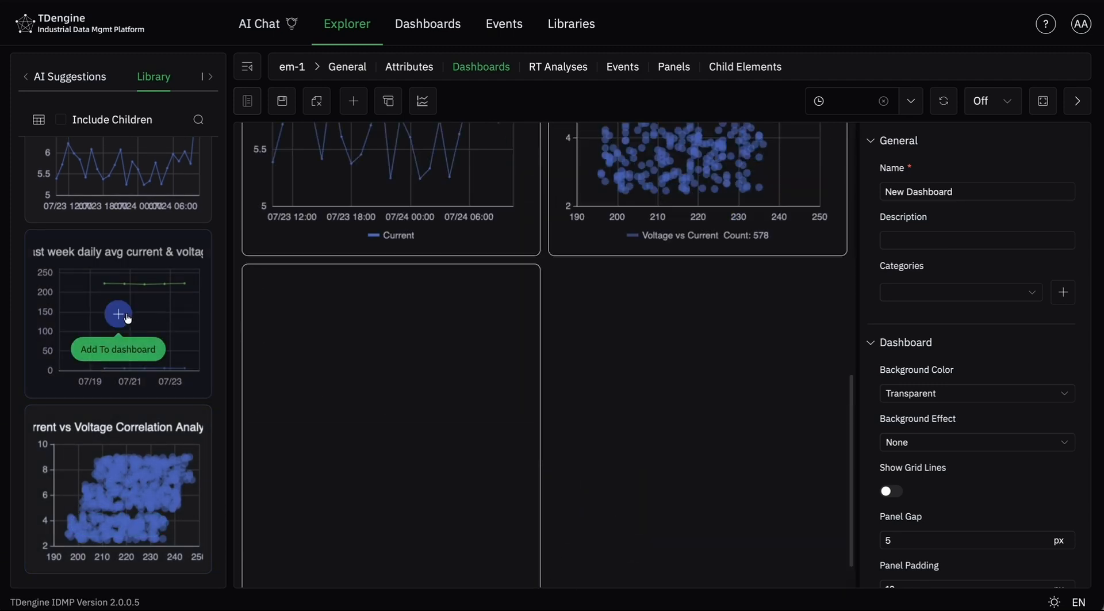
# - Widen the past week daily avg current & voltage panel to span the full dashboard width and check the overall layout
pyautogui.scroll(2, 511, 431)
pyautogui.scroll(-2, 511, 431)
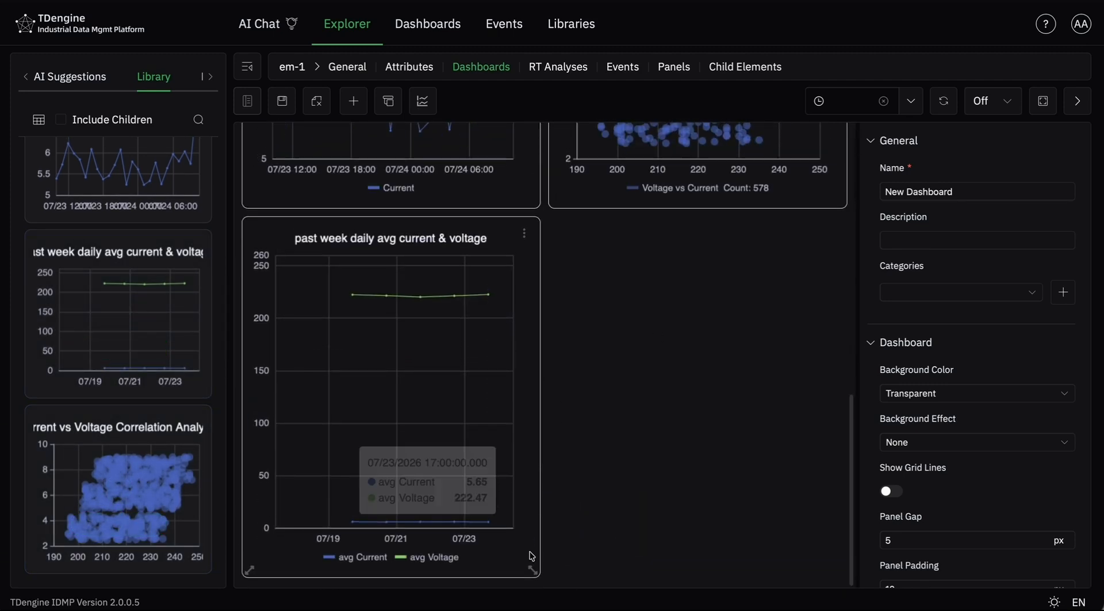
pyautogui.moveTo(537, 574); pyautogui.dragTo(844, 592)
pyautogui.scroll(10, 781, 479)
pyautogui.press('super+minus')
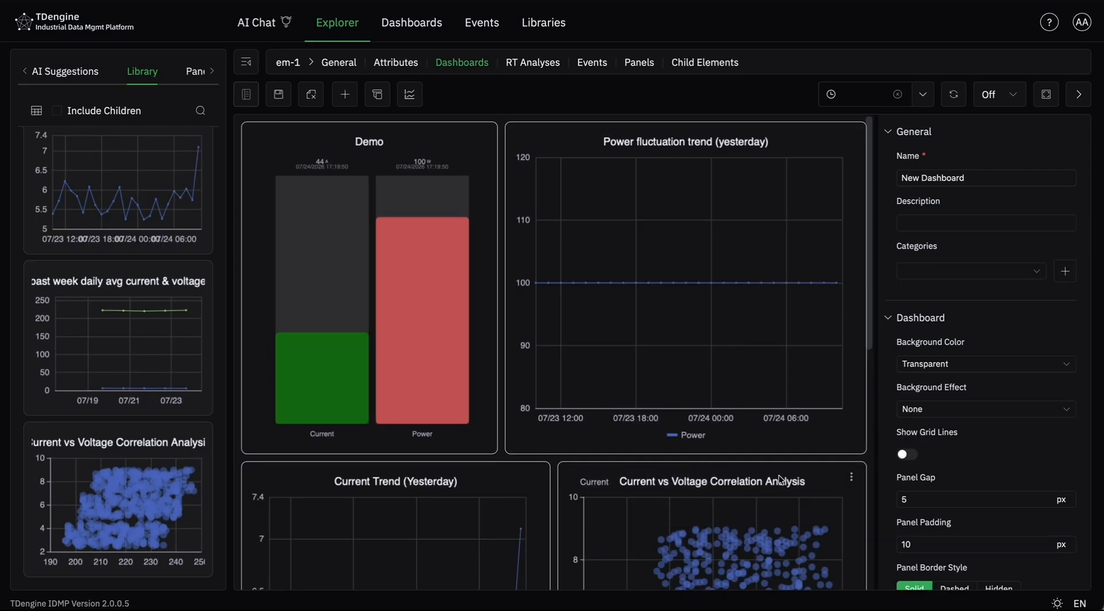
pyautogui.press('super+minus')
pyautogui.scroll(-3, 780, 480)
pyautogui.scroll(4, 780, 480)
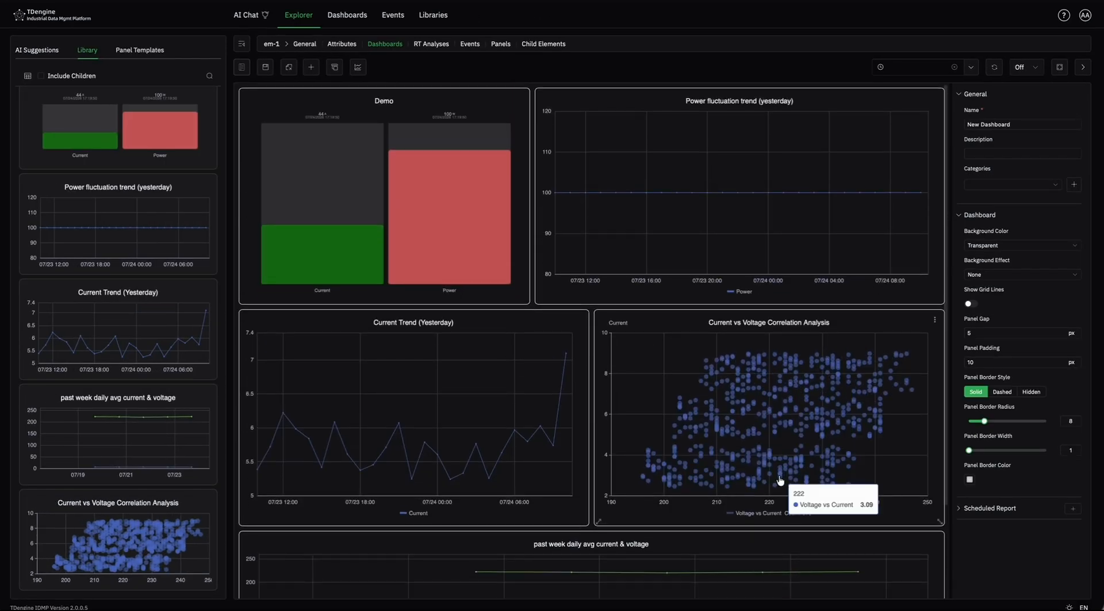
pyautogui.scroll(-3, 780, 480)
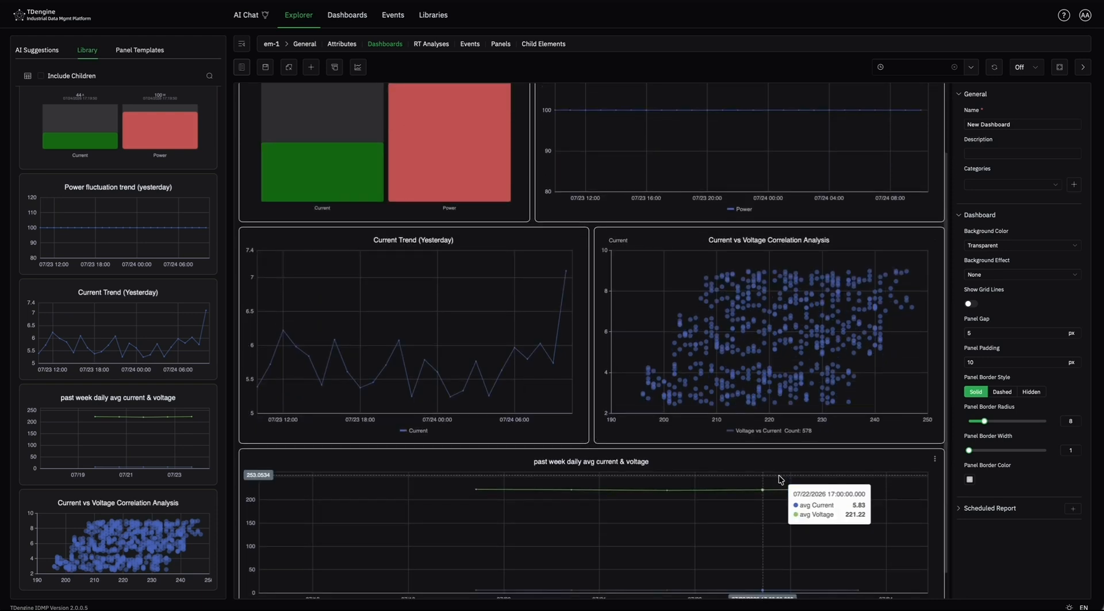
pyautogui.scroll(3, 780, 479)
# - Name the dashboard Demo and give it the description "This is a demo"
pyautogui.click(1001, 122)
pyautogui.write('d')
pyautogui.press('BackSpace')
pyautogui.write('Demo')
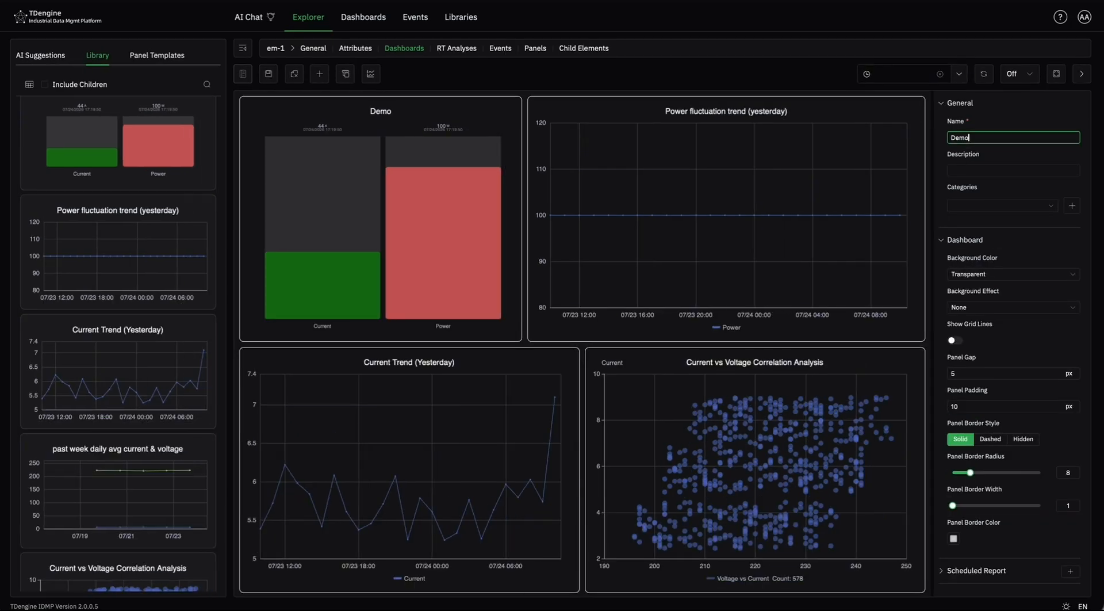
pyautogui.click(1016, 153)
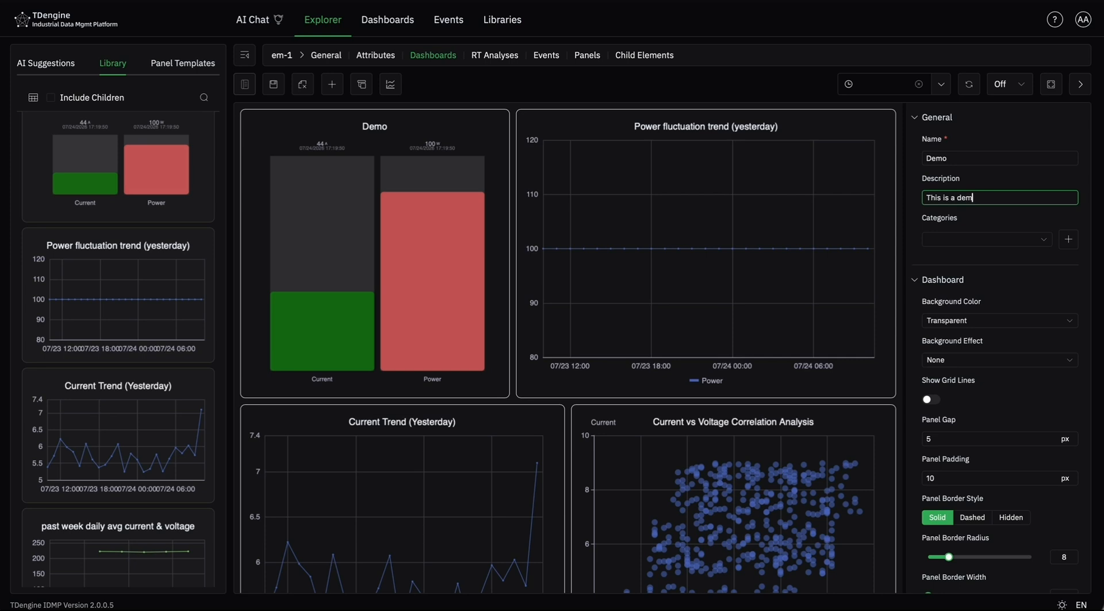
# - Create a new category named demo with a description beginning "this is for" and assign it to the dashboard
pyautogui.click(990, 246)
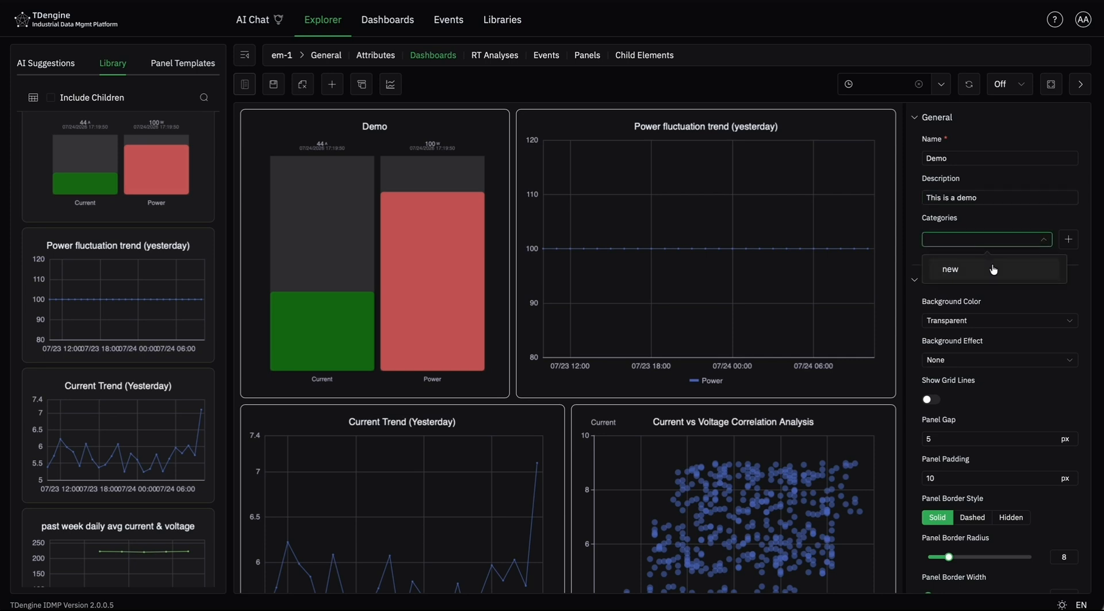
pyautogui.click(1068, 239)
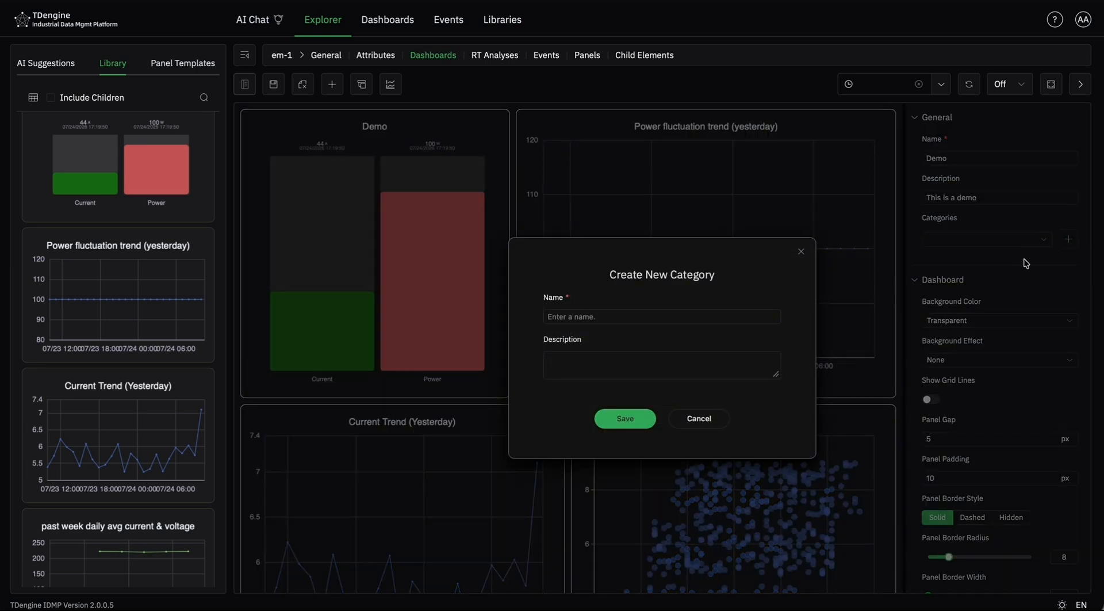
pyautogui.click(579, 315)
pyautogui.write('demk')
pyautogui.press('BackSpace')
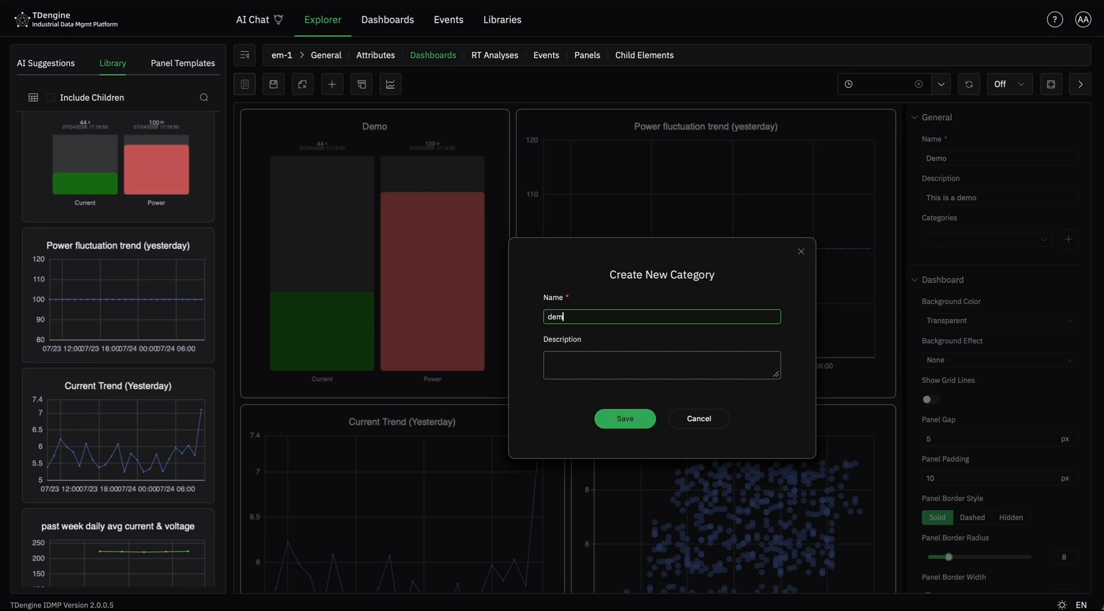
pyautogui.click(575, 372)
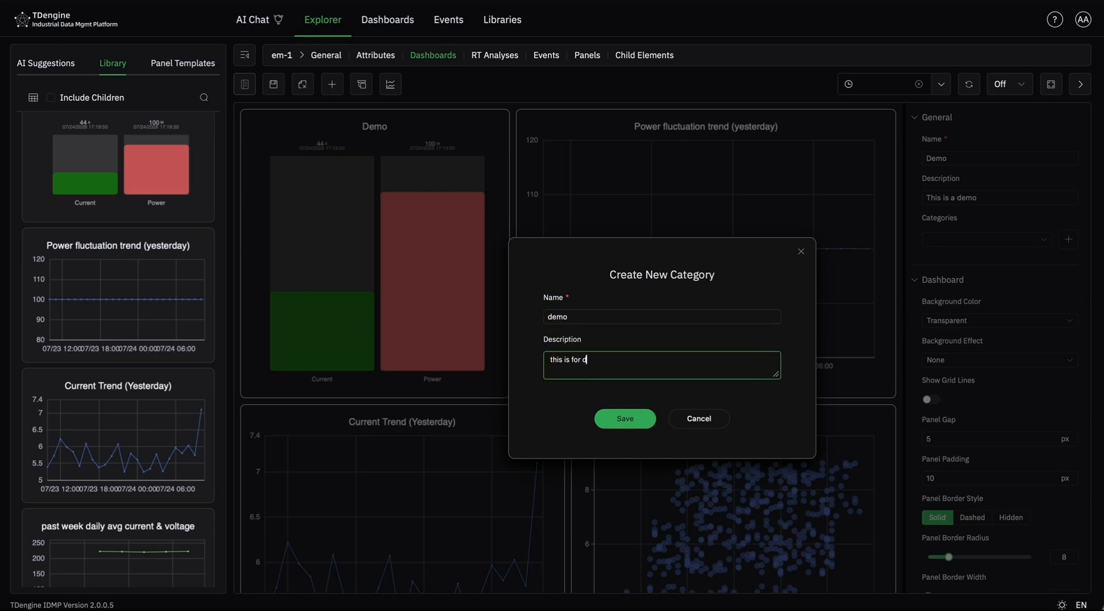
pyautogui.click(625, 418)
pyautogui.scroll(-1, 1067, 107)
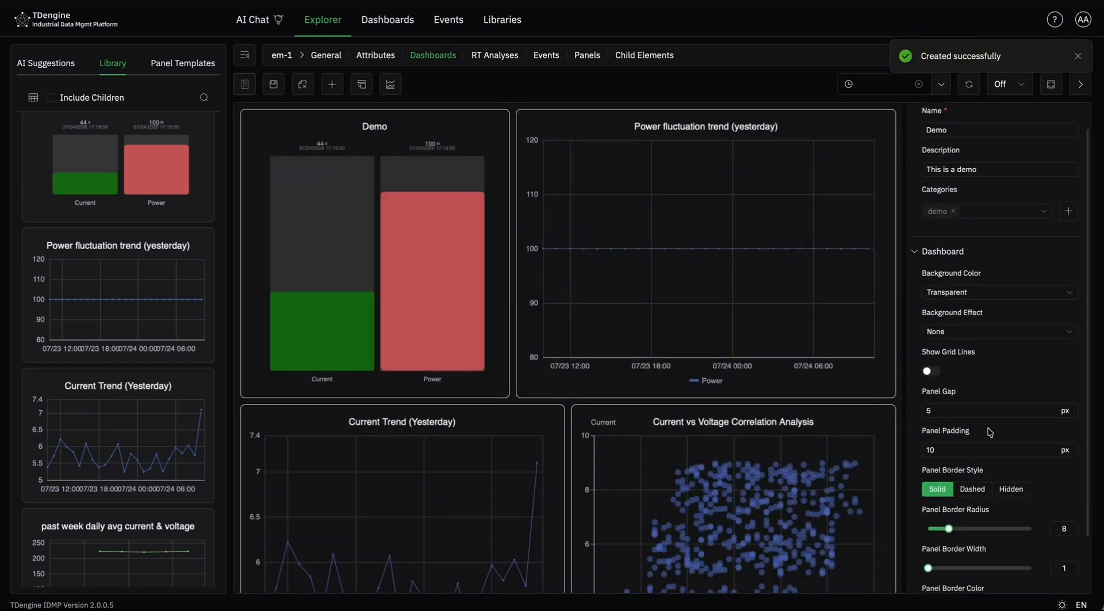
pyautogui.click(1083, 60)
# - Try the custom background color rgb(10, 255, 137) on the dashboard and return the background to Transparent
pyautogui.scroll(-5, 764, 320)
pyautogui.scroll(5, 702, 303)
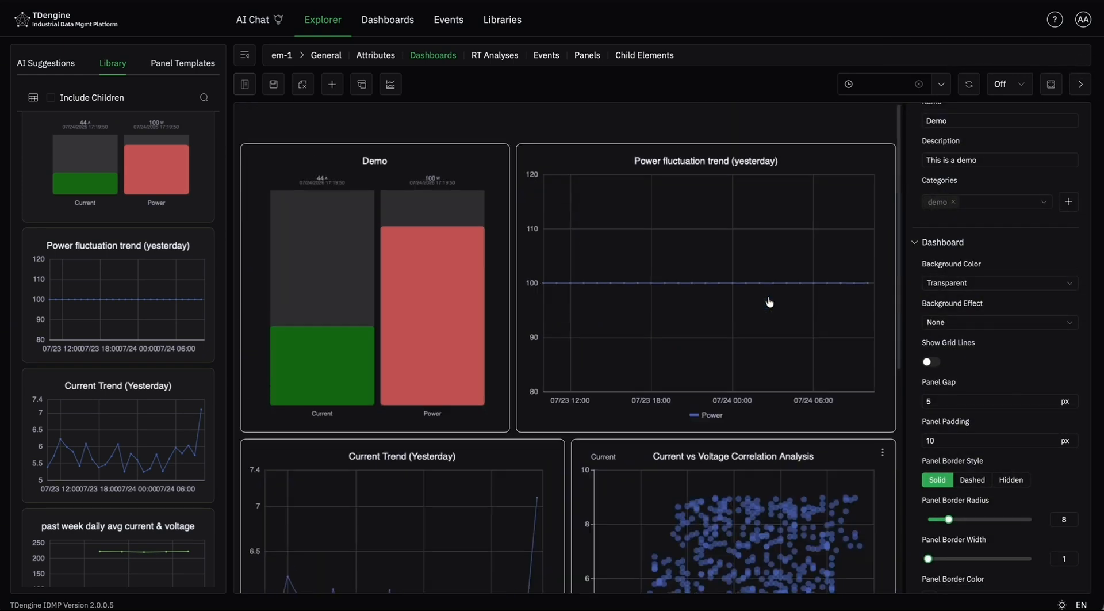
pyautogui.click(979, 283)
pyautogui.click(980, 334)
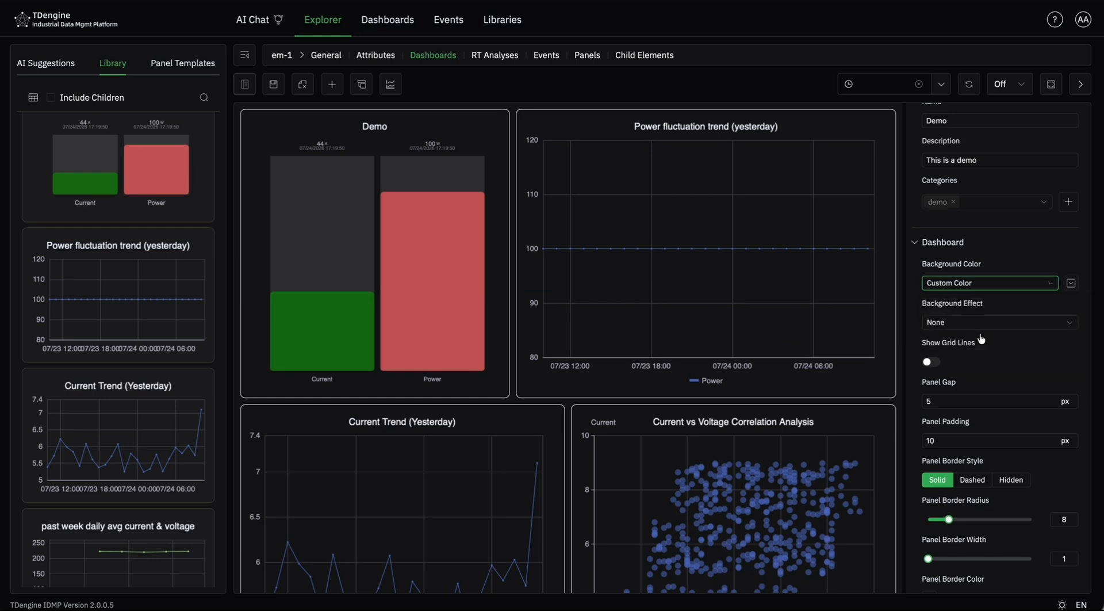
pyautogui.click(1071, 283)
pyautogui.moveTo(1044, 288); pyautogui.dragTo(1029, 179)
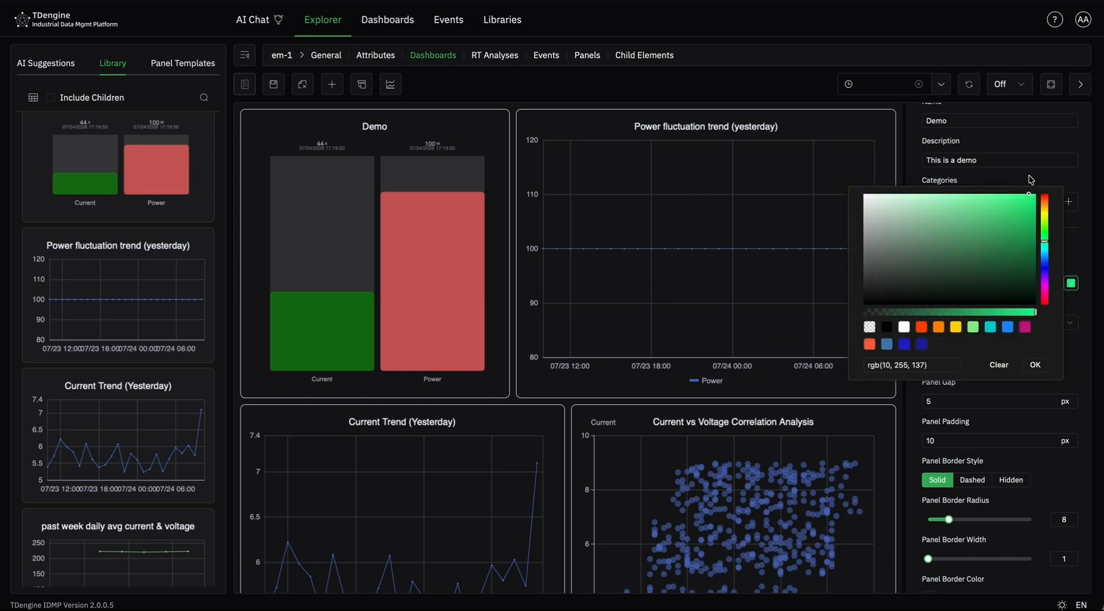
pyautogui.click(1035, 365)
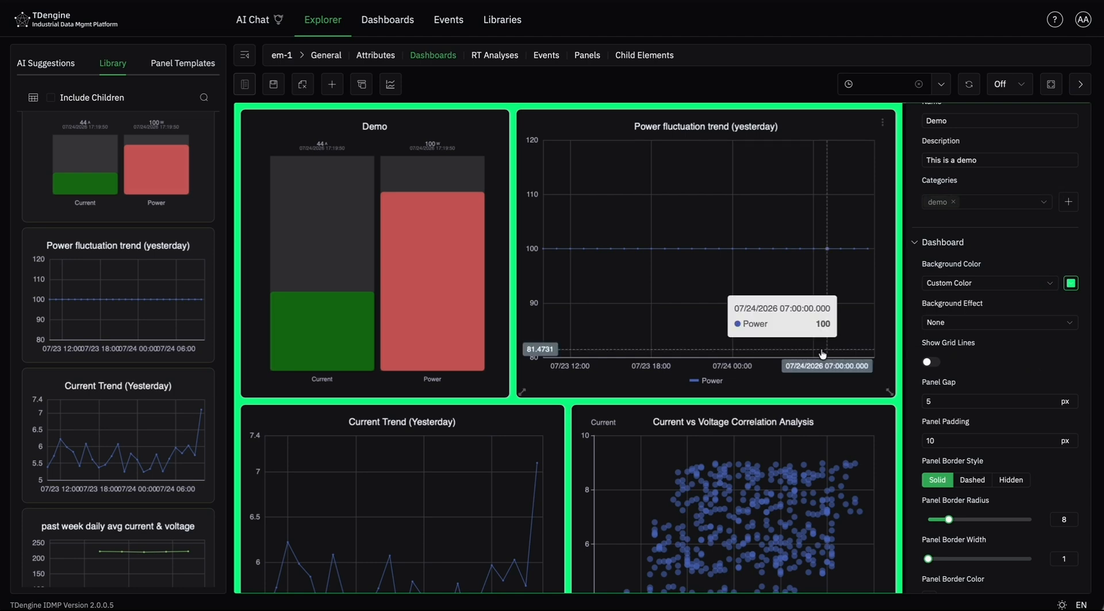
pyautogui.scroll(-5, 821, 353)
pyautogui.scroll(5, 821, 353)
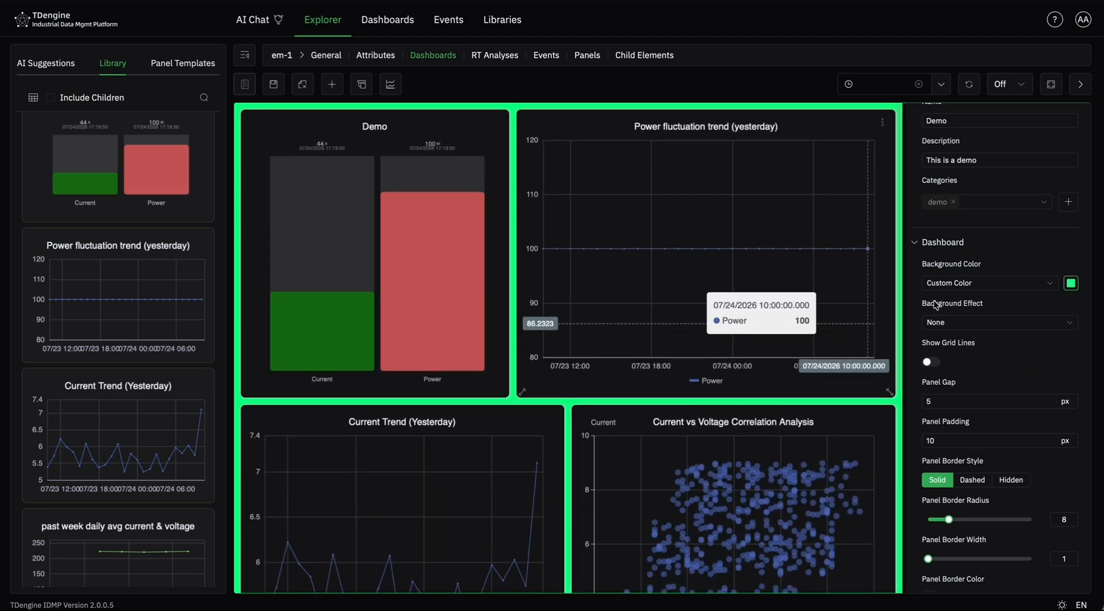
pyautogui.click(1029, 283)
pyautogui.click(1014, 314)
# - Try the Energy Ripple background effect on the dashboard and set the effect back to None
pyautogui.click(1014, 321)
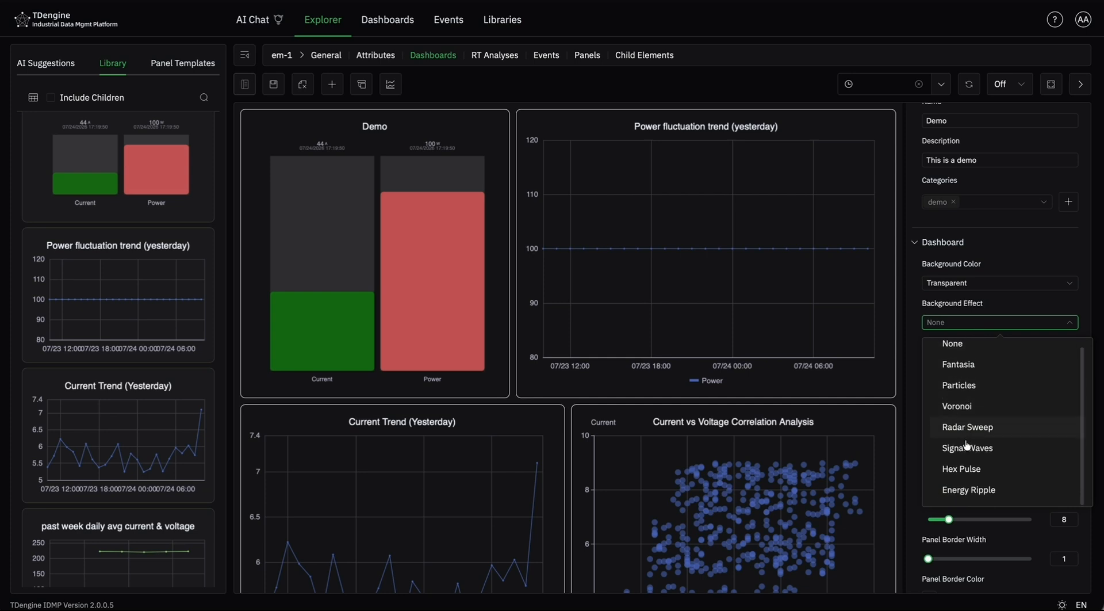
pyautogui.click(971, 489)
pyautogui.scroll(-5, 845, 431)
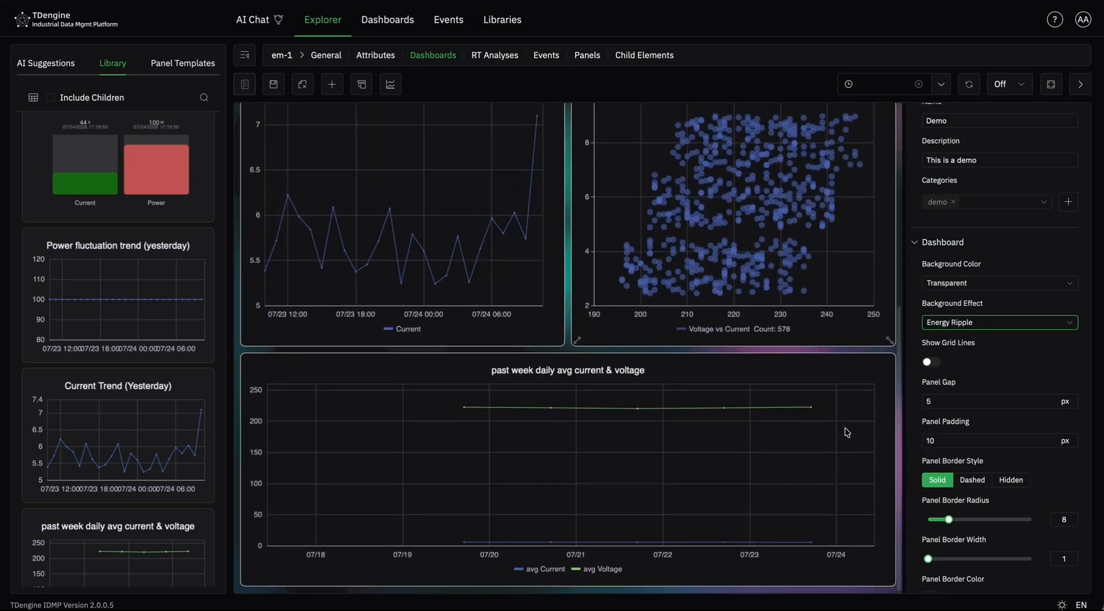
pyautogui.scroll(5, 845, 431)
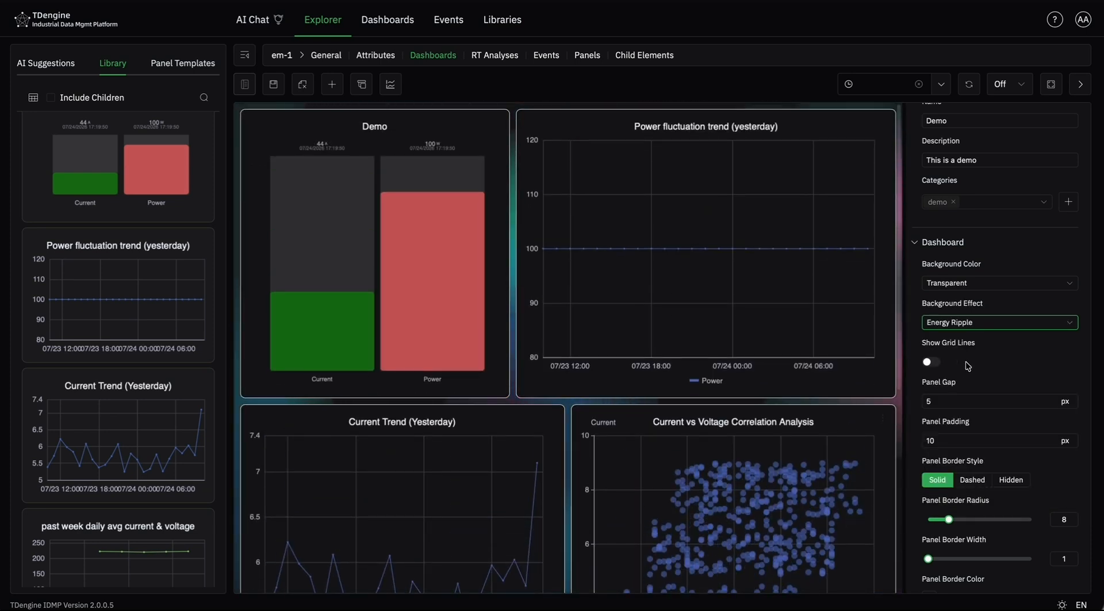
pyautogui.click(972, 324)
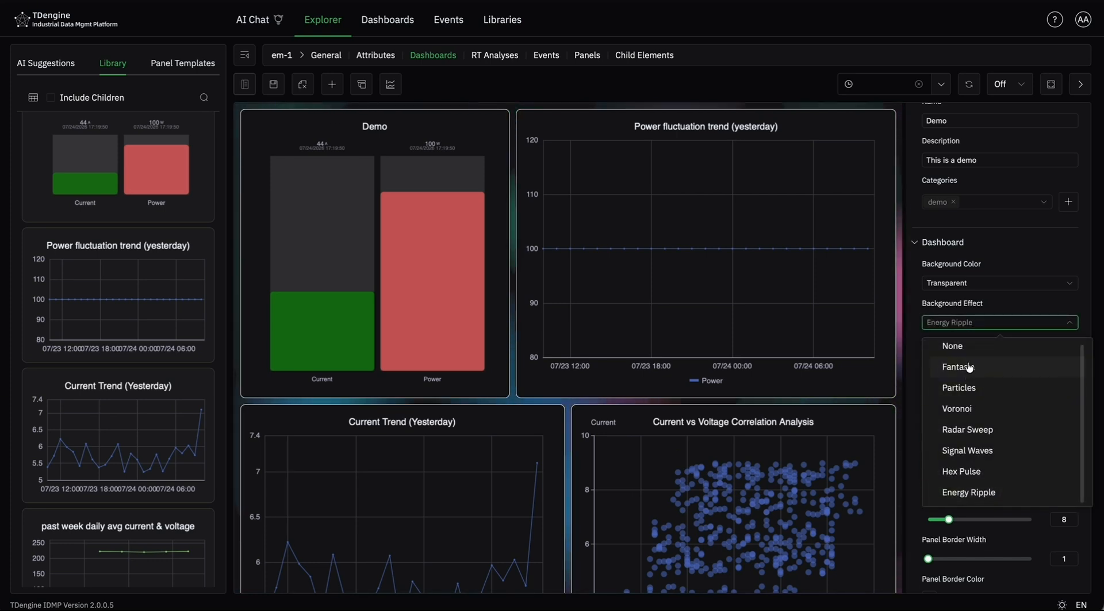
pyautogui.click(965, 347)
# - Switch the dashboard's grid lines on and off again, and try editing the panel gap, keeping it at 5 px
pyautogui.click(930, 363)
pyautogui.click(931, 362)
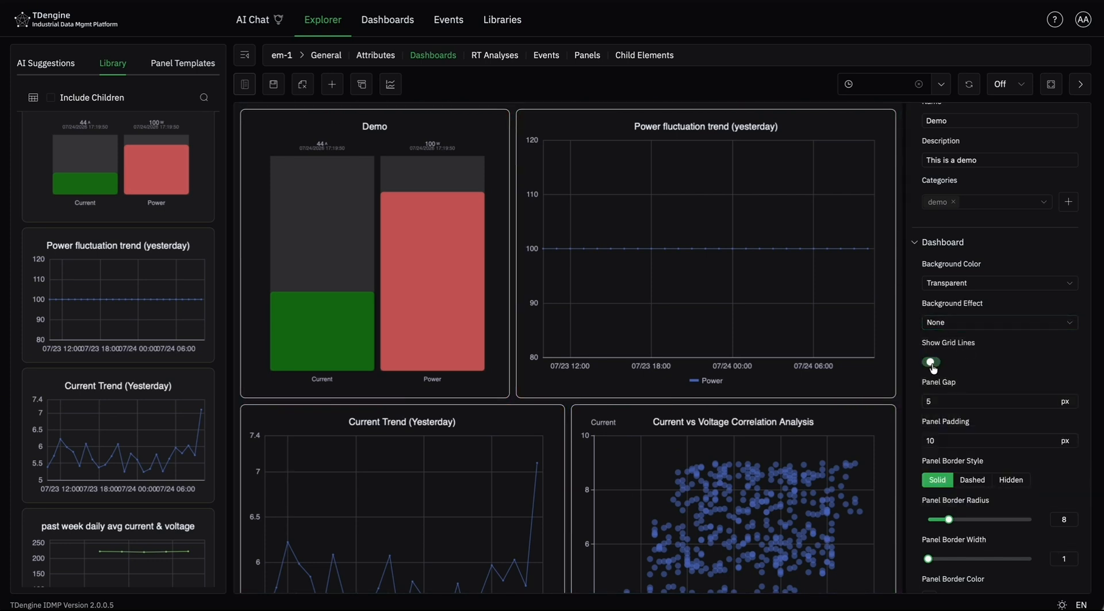
pyautogui.scroll(-2, 989, 368)
pyautogui.click(951, 340)
pyautogui.write('1')
pyautogui.press('BackSpace')
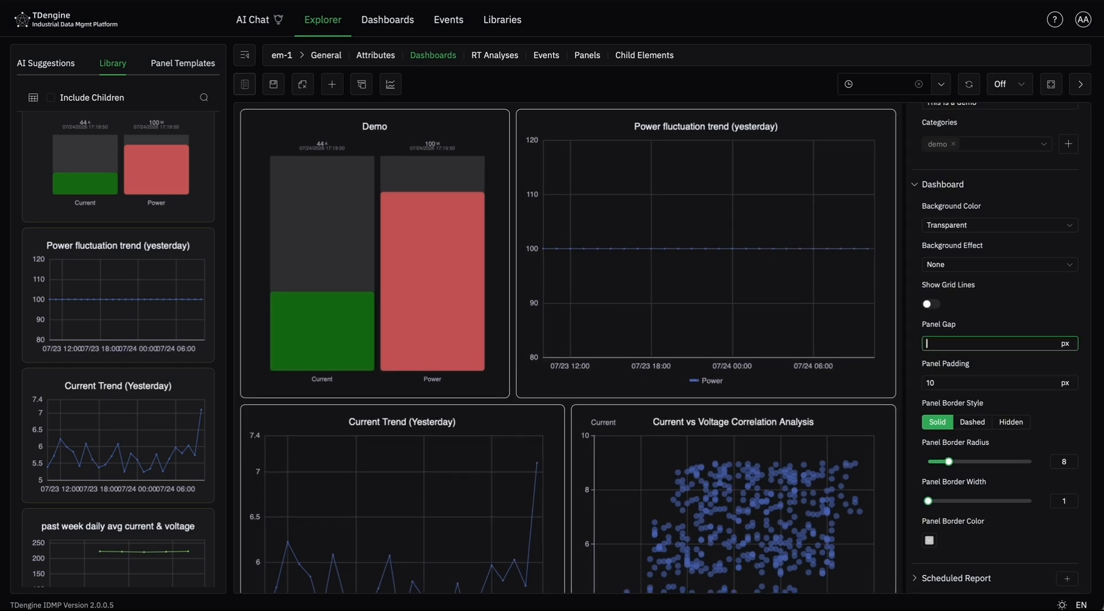
# - Set the dashboard's panel padding to 15 px and check its effect on the panels
pyautogui.click(955, 378)
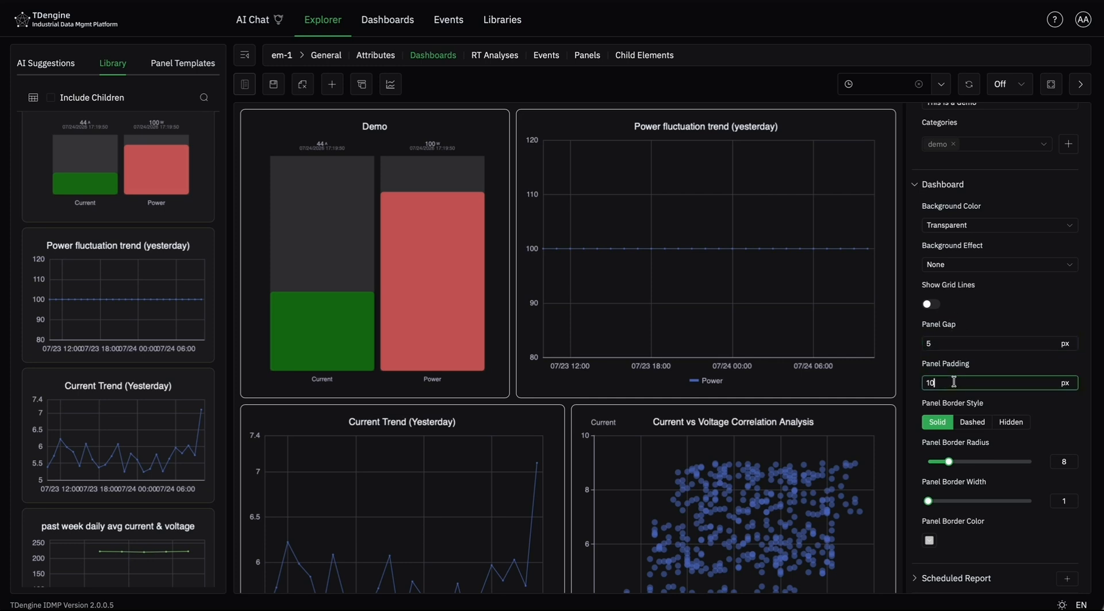
pyautogui.press('BackSpace')
pyautogui.write('5')
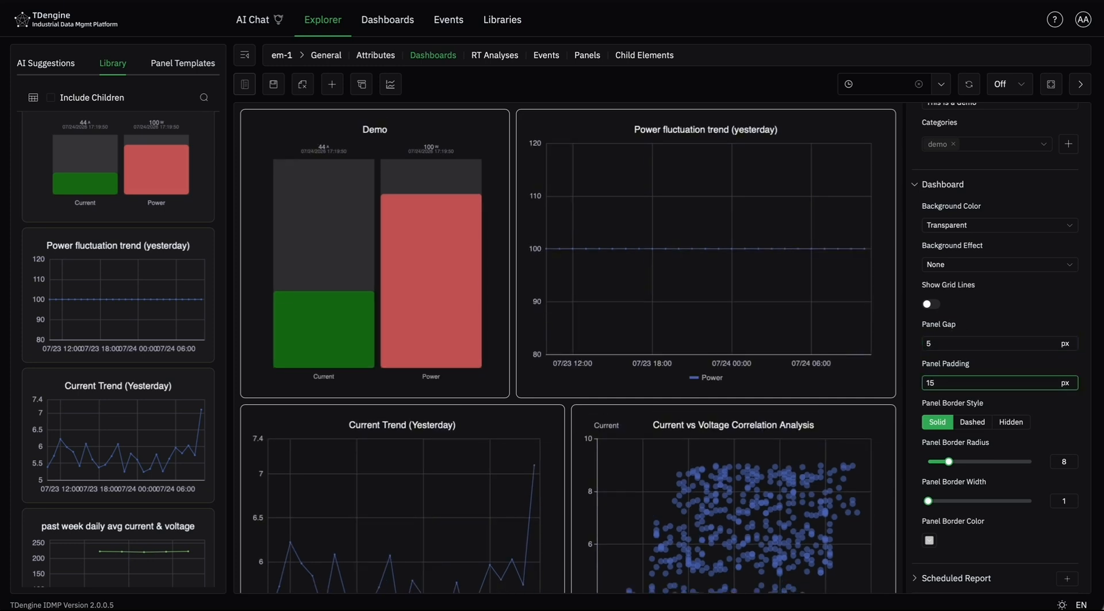
pyautogui.scroll(-5, 776, 457)
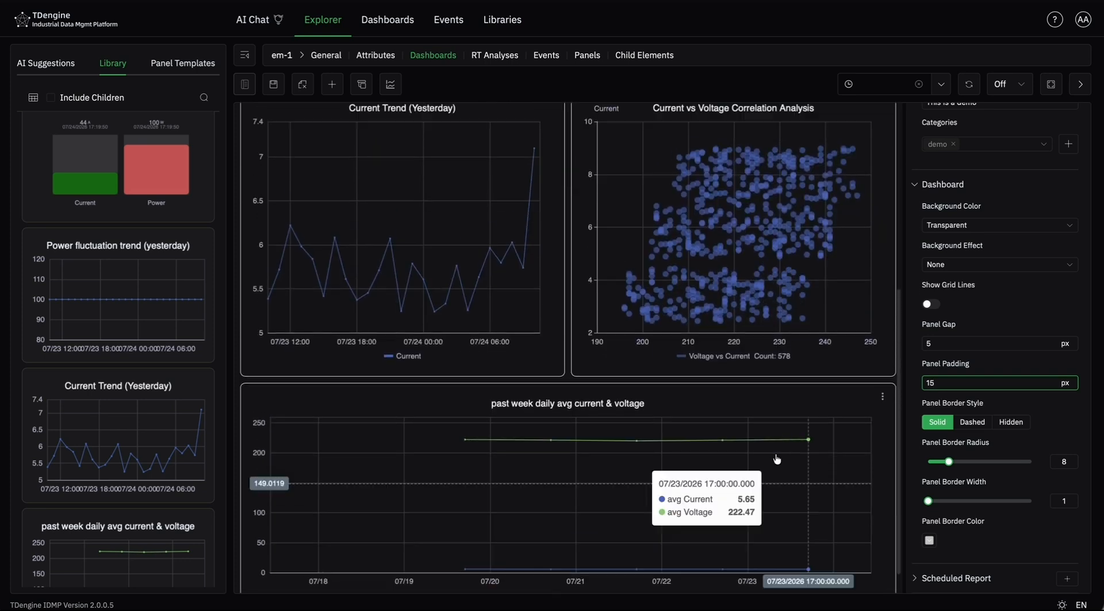
pyautogui.scroll(5, 776, 457)
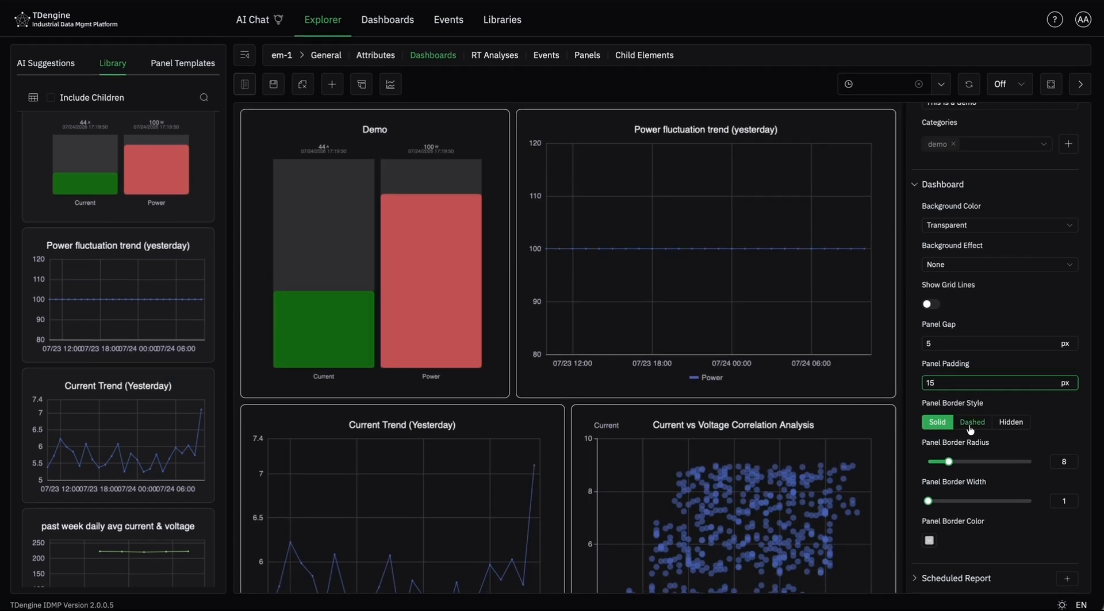
# - Try the Dashed and Hidden panel border styles and return the border style to Solid
pyautogui.click(972, 422)
pyautogui.click(1012, 423)
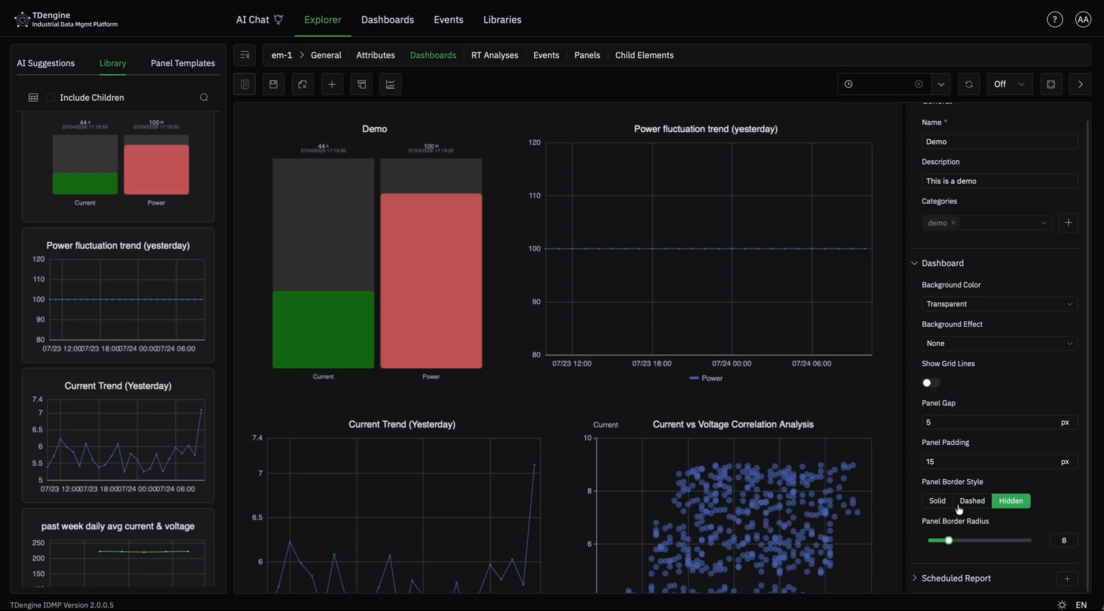
pyautogui.click(937, 500)
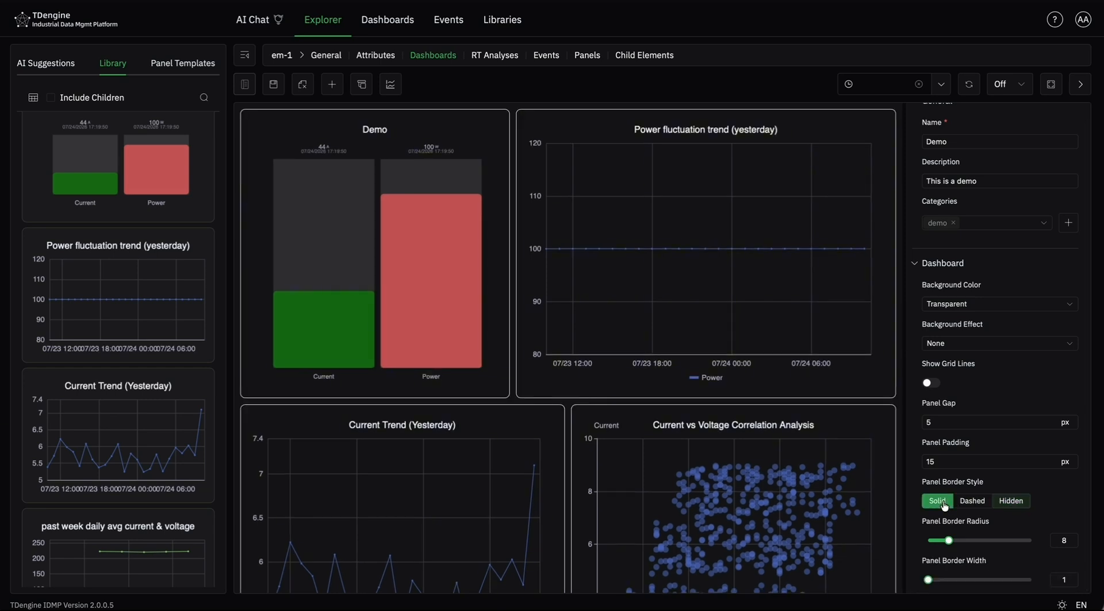
# - Increase the panel border radius to 40 and check the rounded corners across the dashboard's panels
pyautogui.scroll(-1, 957, 427)
pyautogui.moveTo(948, 460); pyautogui.dragTo(1031, 460)
pyautogui.scroll(-5, 837, 451)
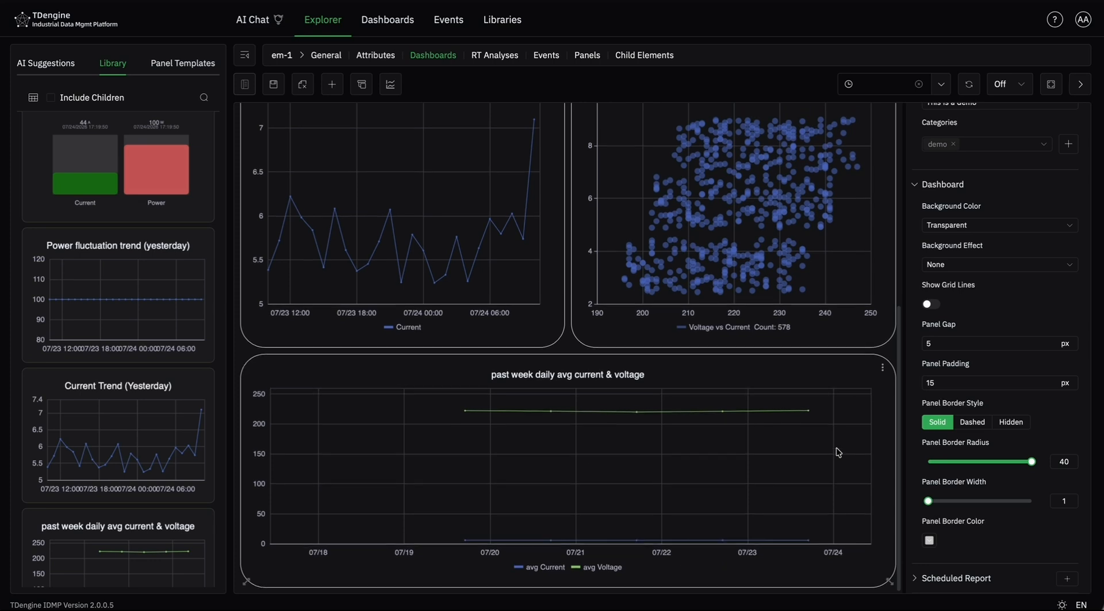
# - Set the dashboard's panel border color to the blue swatch rgb(30, 144, 255)
pyautogui.scroll(5, 835, 451)
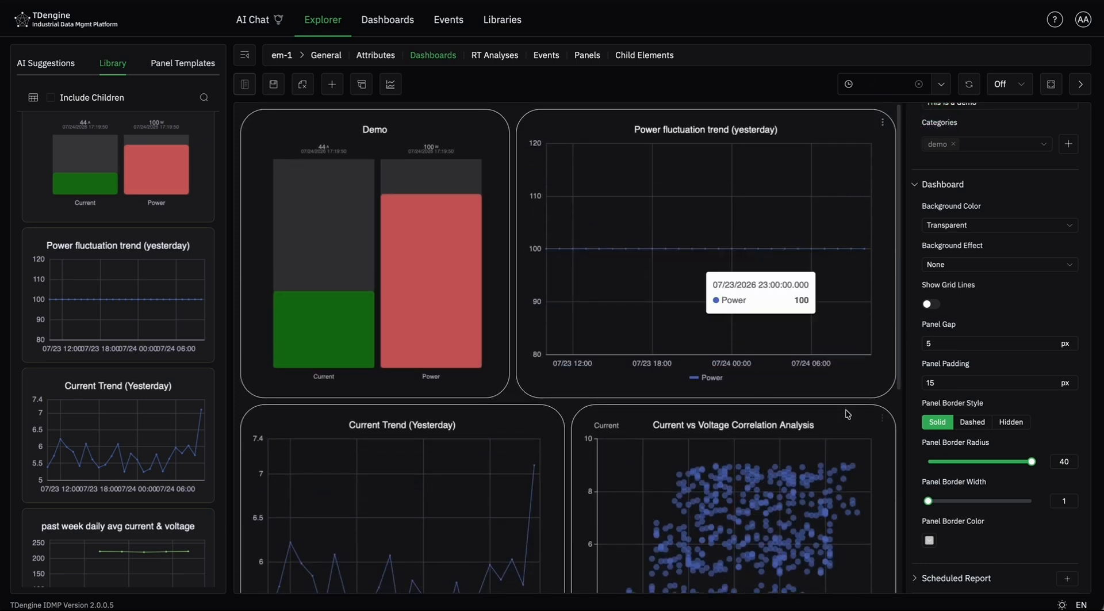
pyautogui.moveTo(928, 499)
pyautogui.mouseDown()
pyautogui.moveTo(1029, 499)
pyautogui.moveTo(927, 500)
pyautogui.mouseUp()
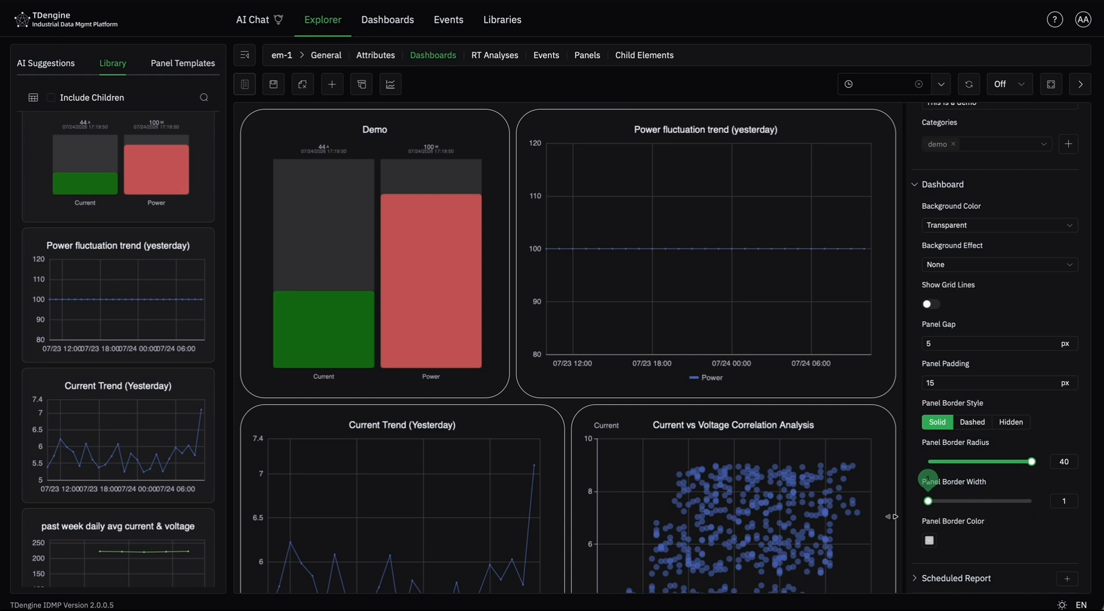
pyautogui.click(929, 540)
pyautogui.click(981, 479)
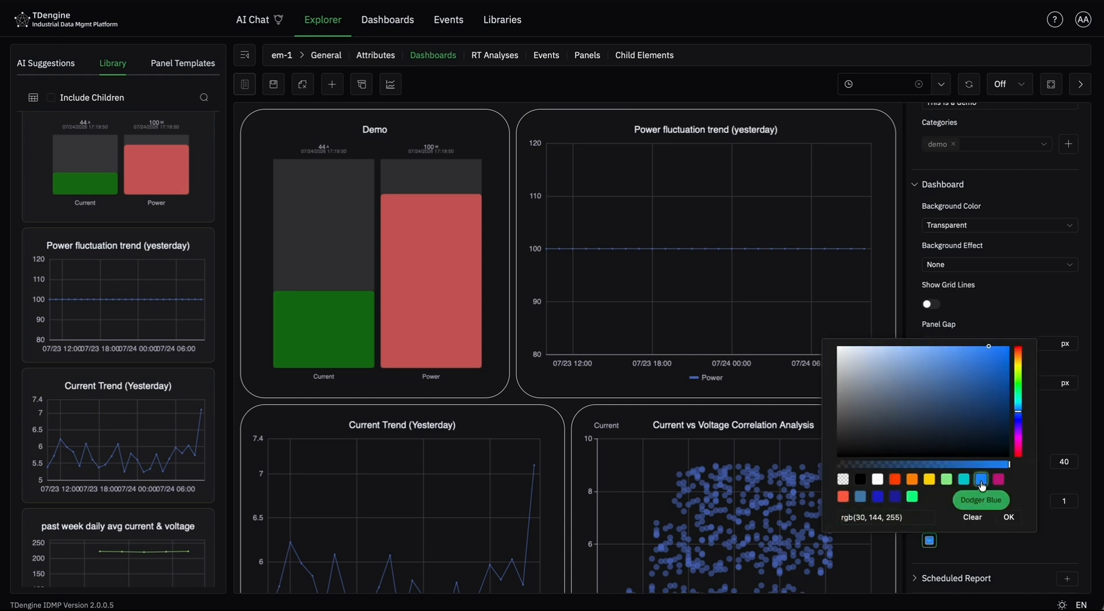
pyautogui.click(1009, 517)
# - Add a weekly scheduled report to the dashboard and review its start time, end date and contact point fields
pyautogui.scroll(-5, 843, 462)
pyautogui.scroll(5, 843, 462)
pyautogui.scroll(-1, 1011, 518)
pyautogui.click(1068, 569)
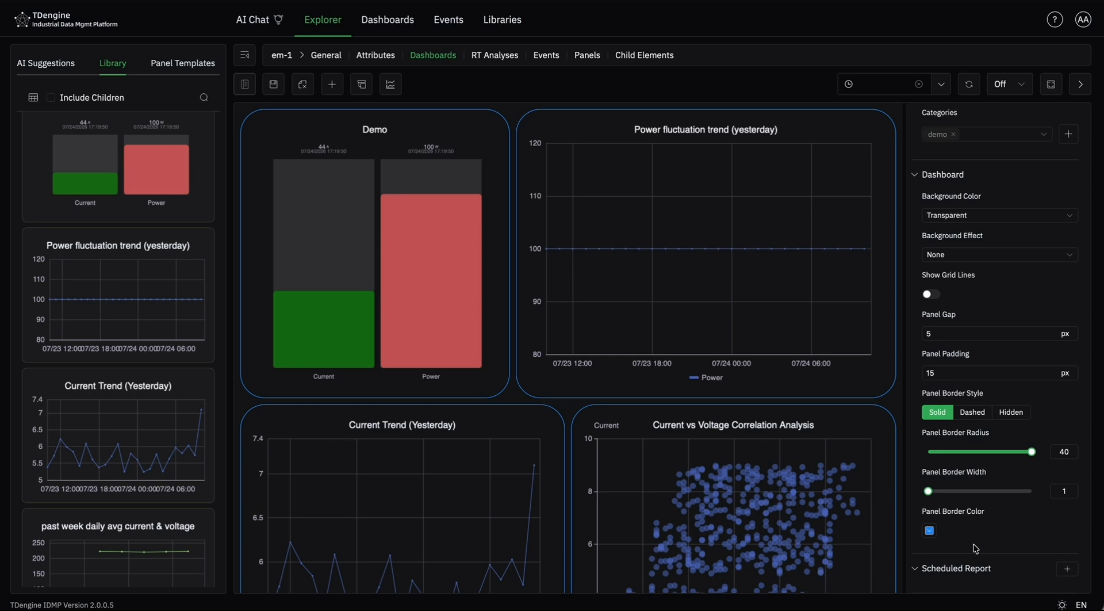
pyautogui.click(1070, 570)
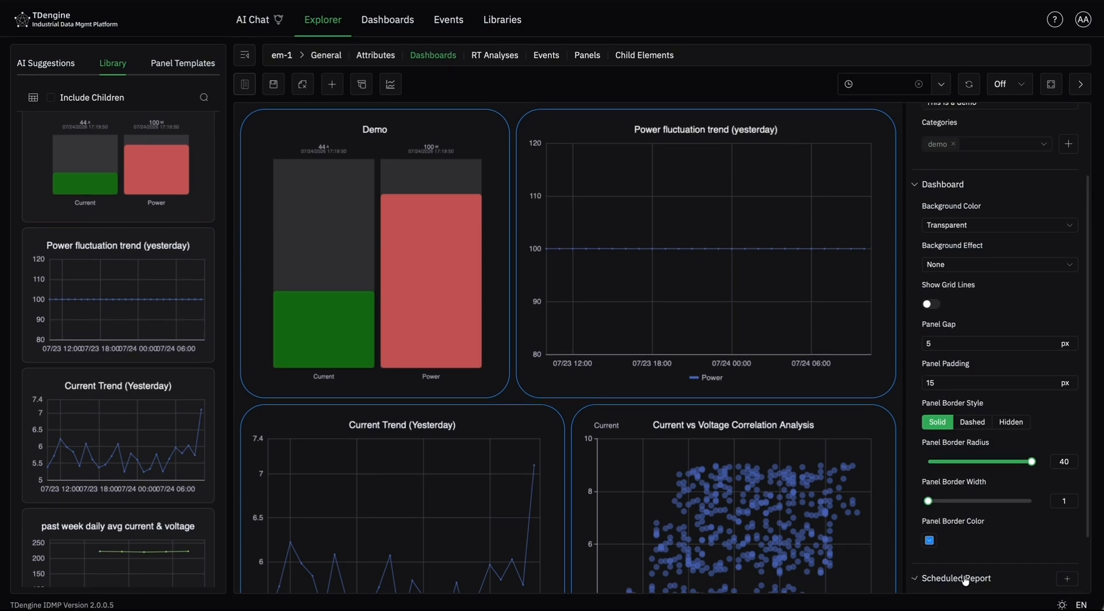
pyautogui.click(965, 578)
pyautogui.scroll(-3, 948, 489)
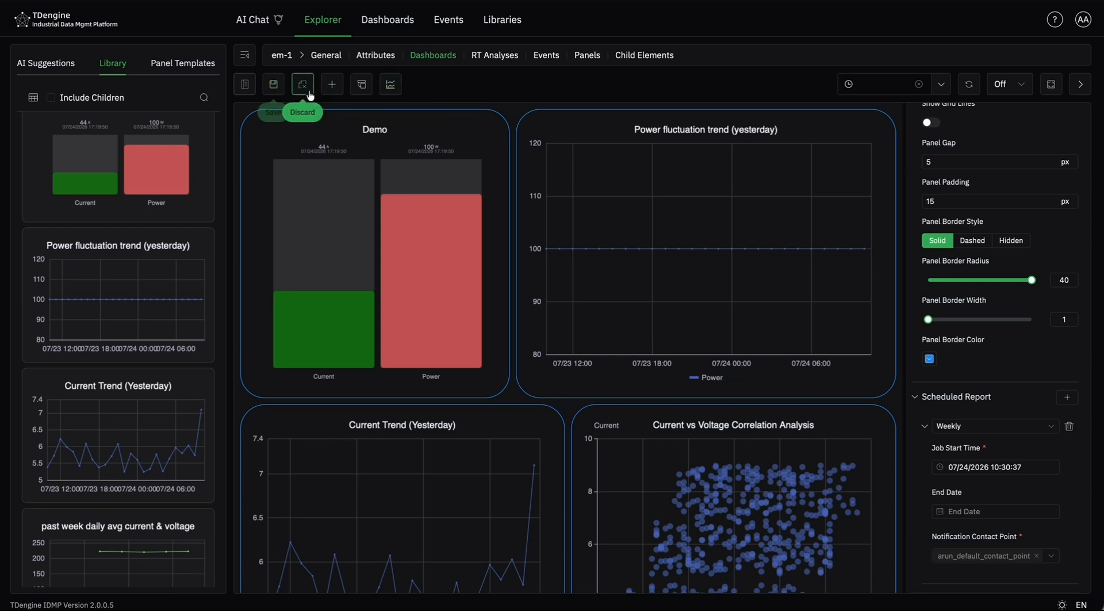
# - Try the chart view with separate axes on the dashboard's panels and switch back to the normal view
pyautogui.click(332, 87)
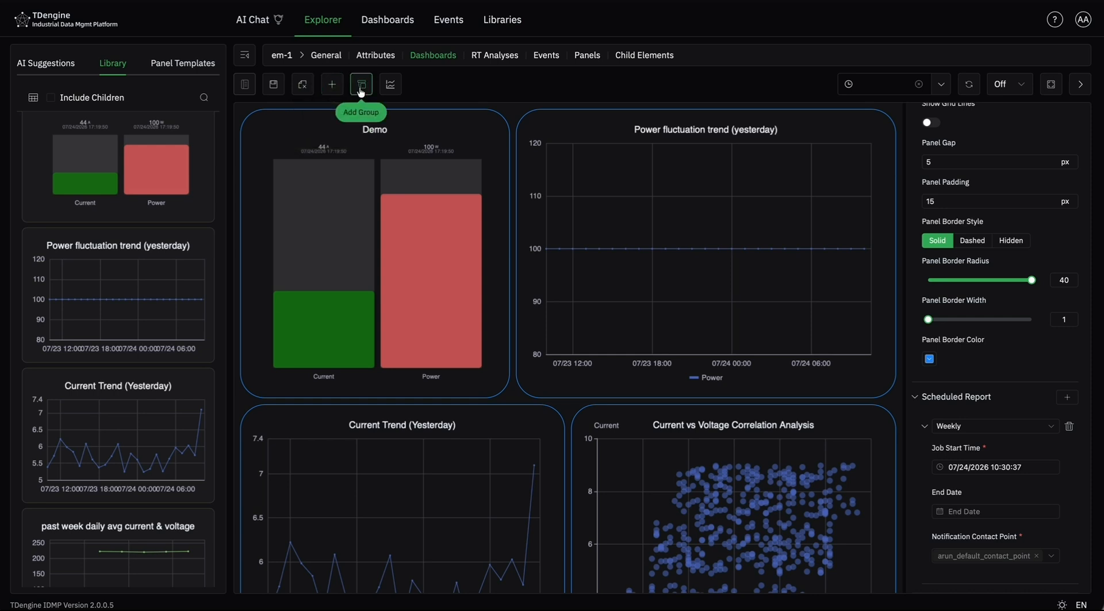
pyautogui.click(390, 92)
pyautogui.scroll(-6, 423, 230)
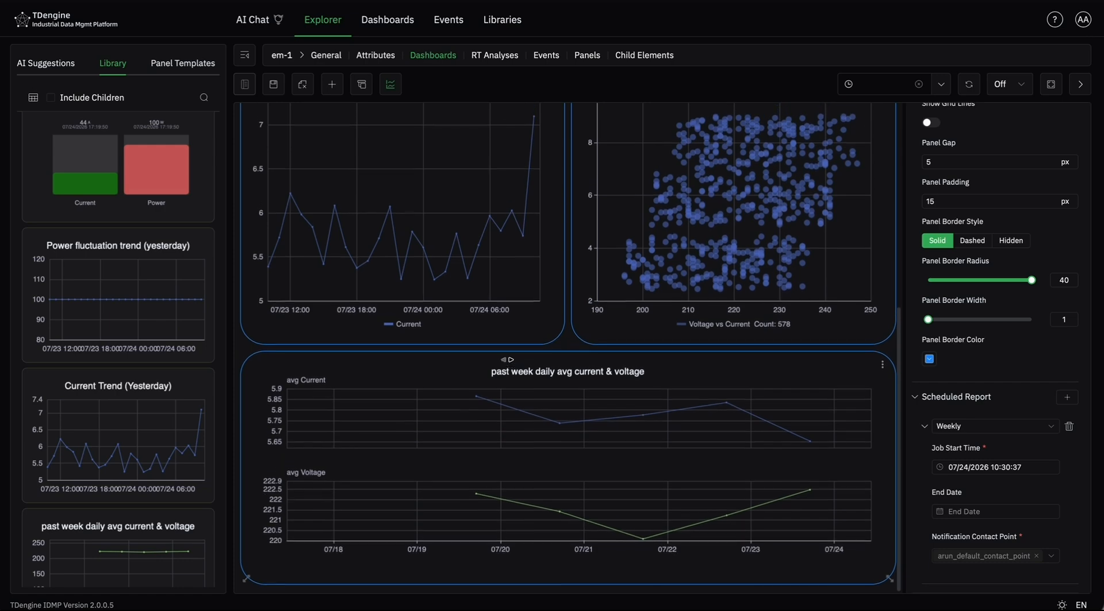
pyautogui.scroll(6, 596, 397)
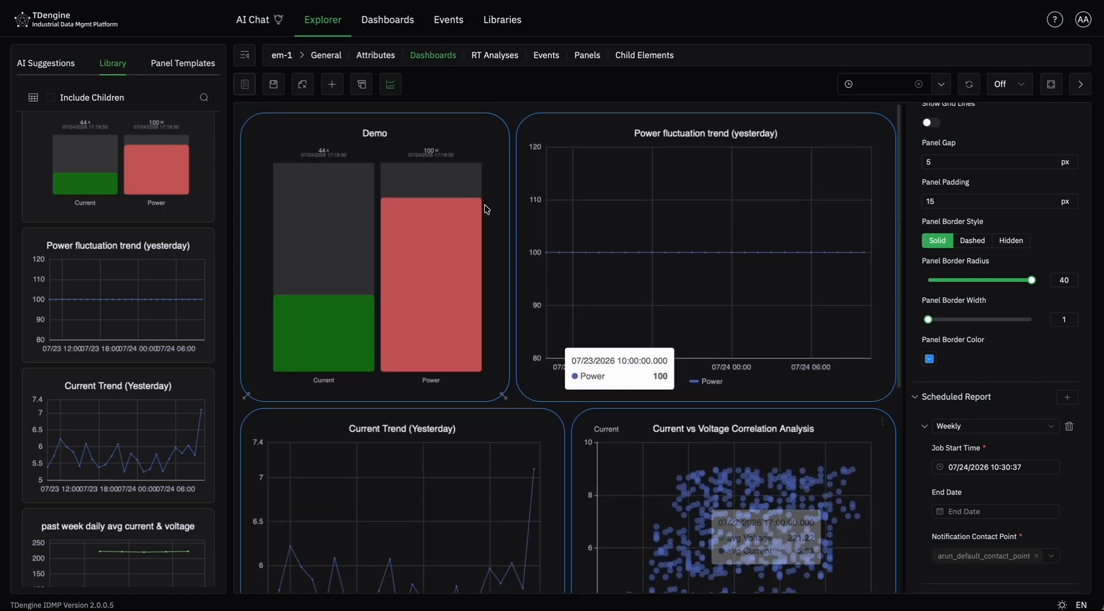
pyautogui.click(394, 88)
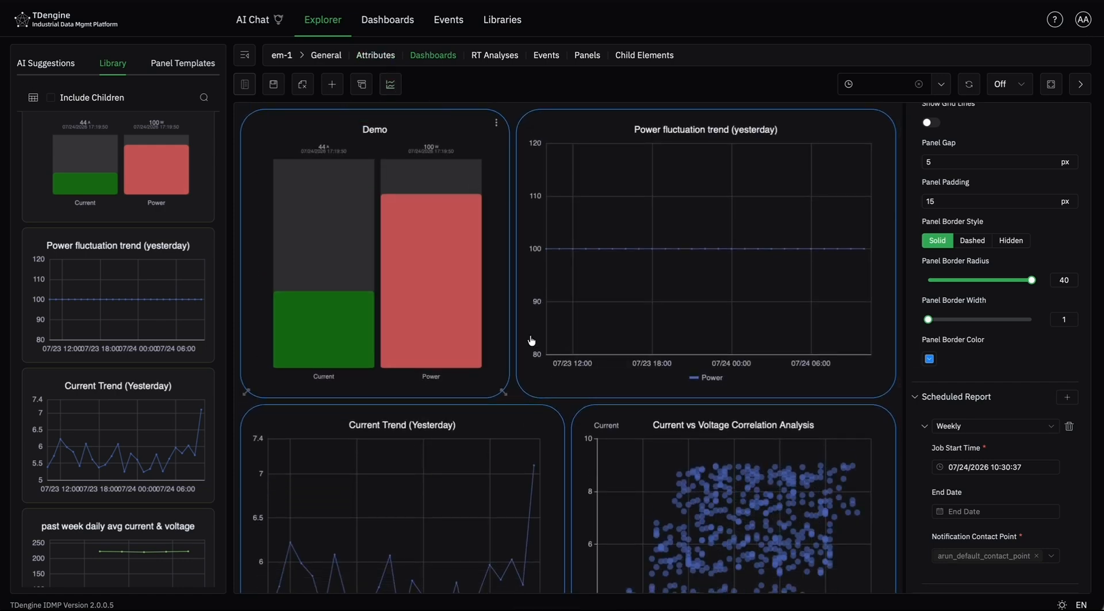
pyautogui.scroll(-6, 482, 308)
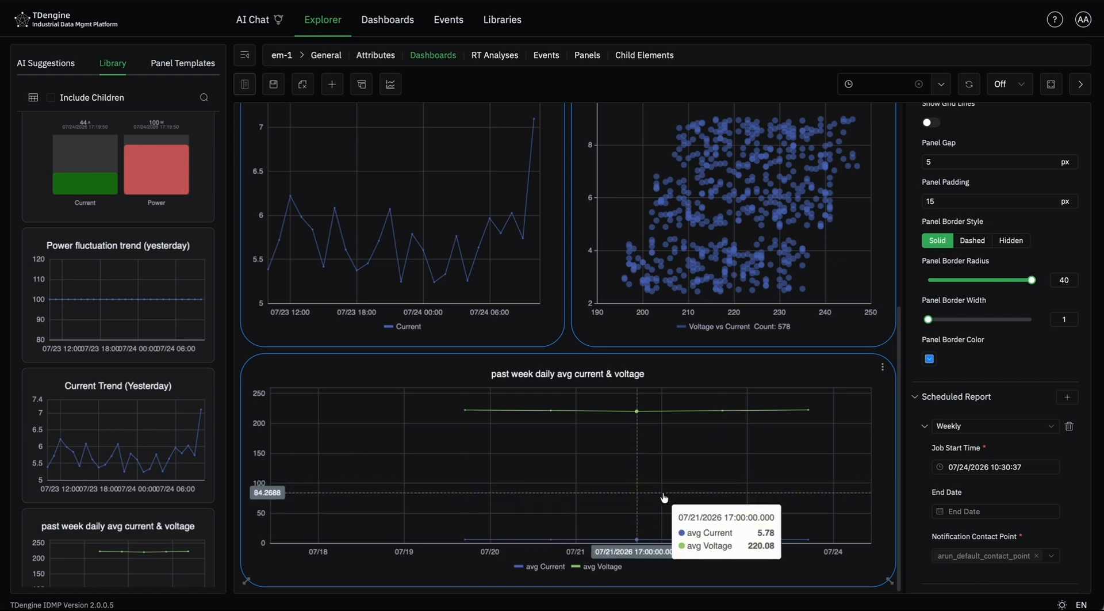
pyautogui.scroll(6, 664, 495)
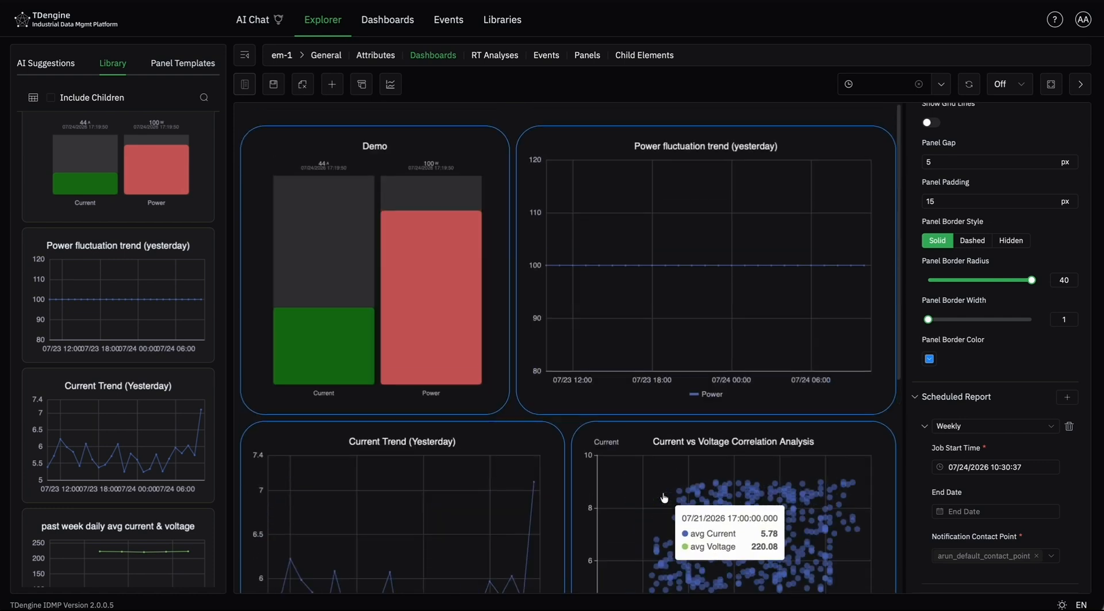
# - Save the new dashboard and open the Demo entry with category demo from the overall dashboards list
pyautogui.click(274, 93)
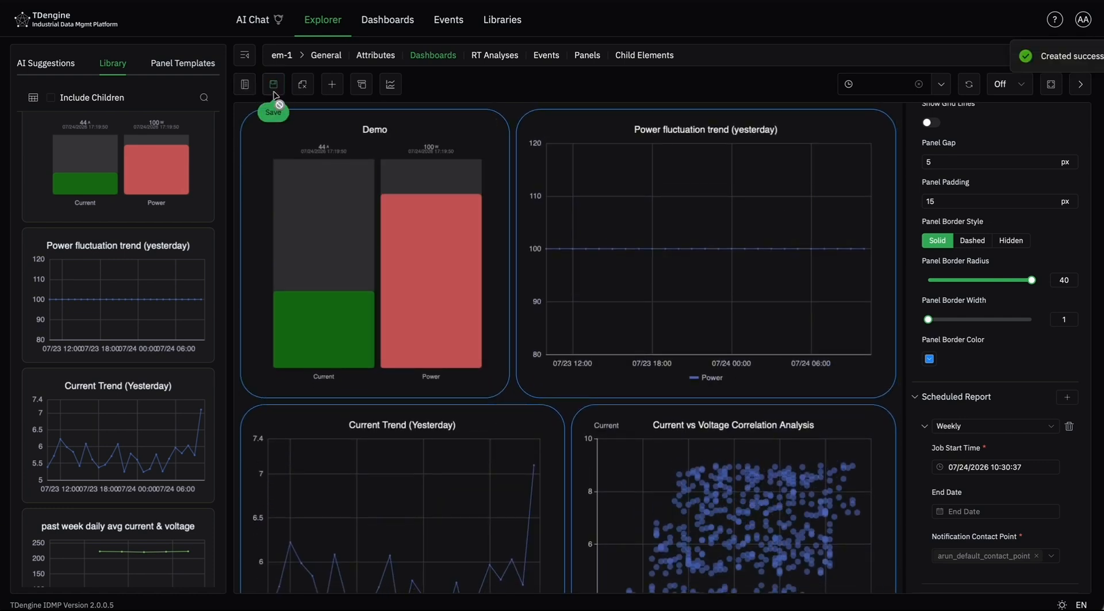
pyautogui.click(244, 86)
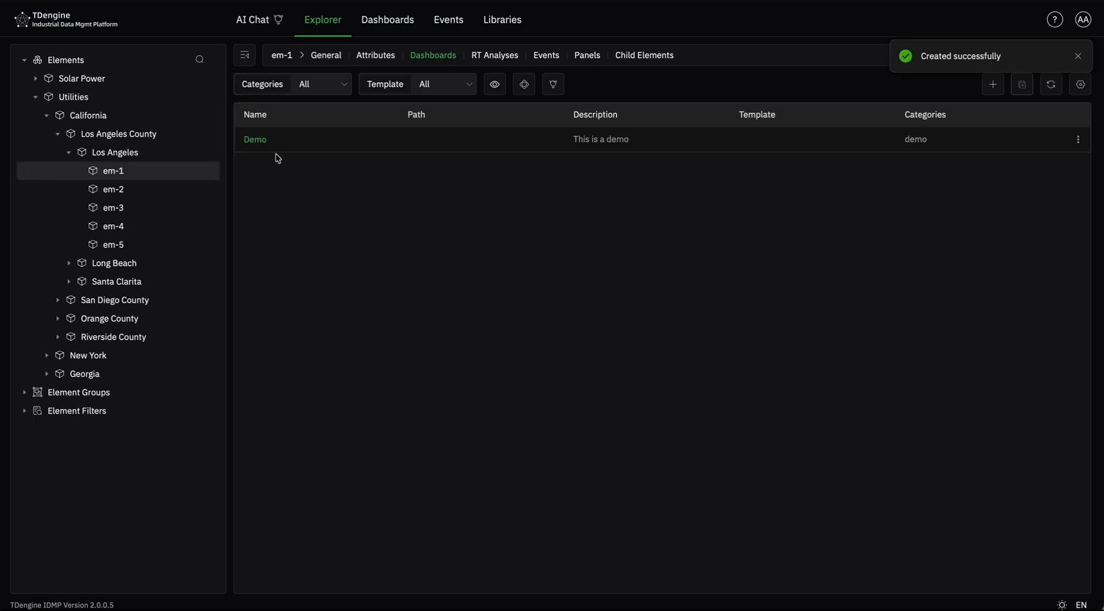
pyautogui.click(412, 28)
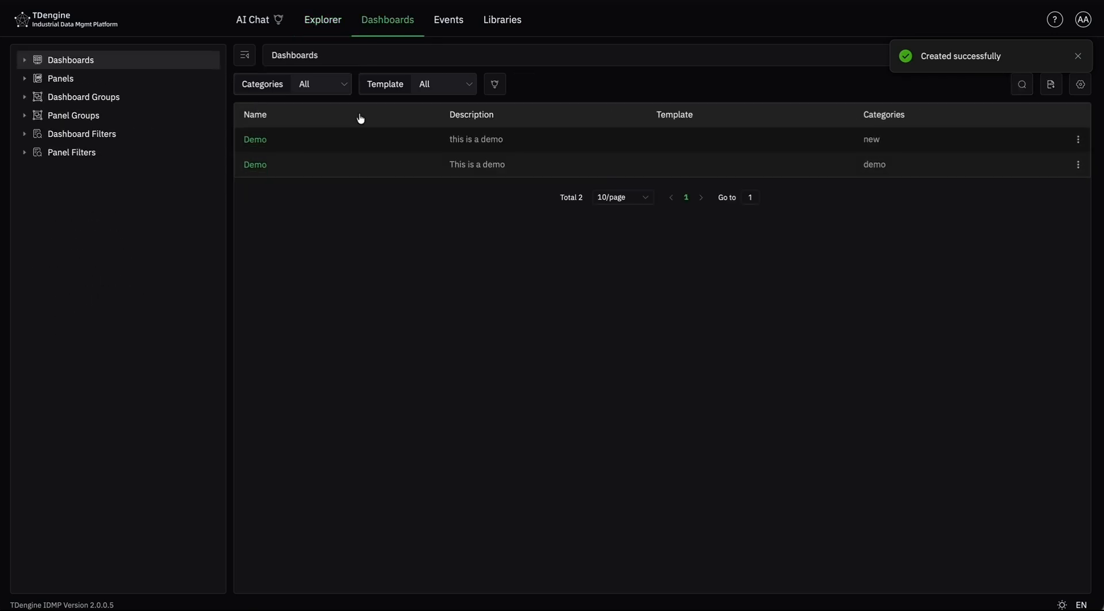
pyautogui.click(255, 165)
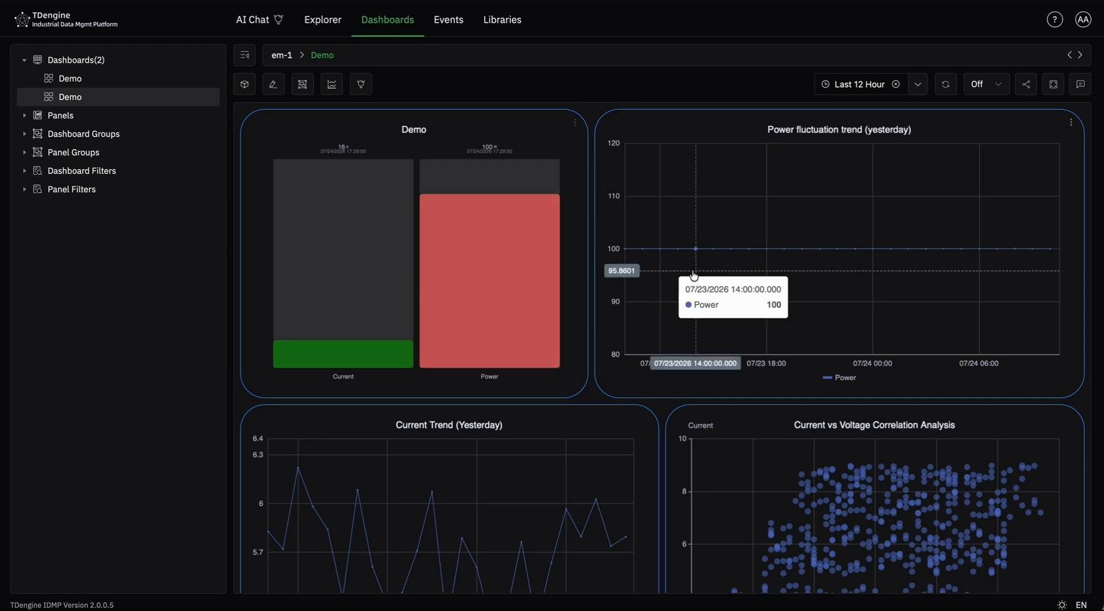
pyautogui.press('super+minus')
pyautogui.scroll(-5, 693, 274)
pyautogui.scroll(5, 695, 265)
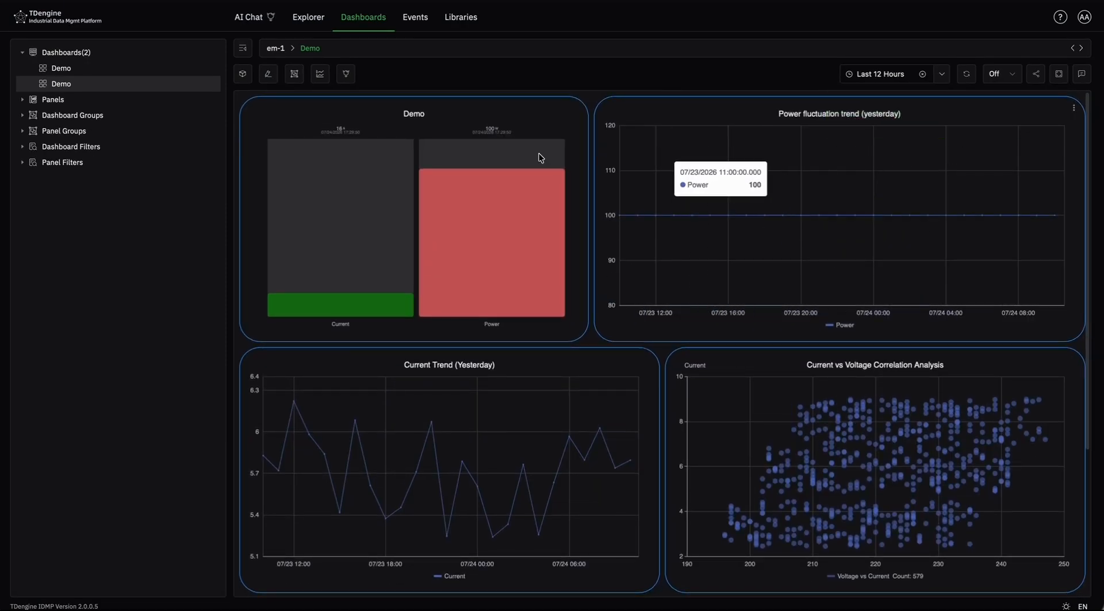
# - Run the AI General Analysis on the Demo dashboard and check the panels in the separate-axis chart view
pyautogui.click(348, 79)
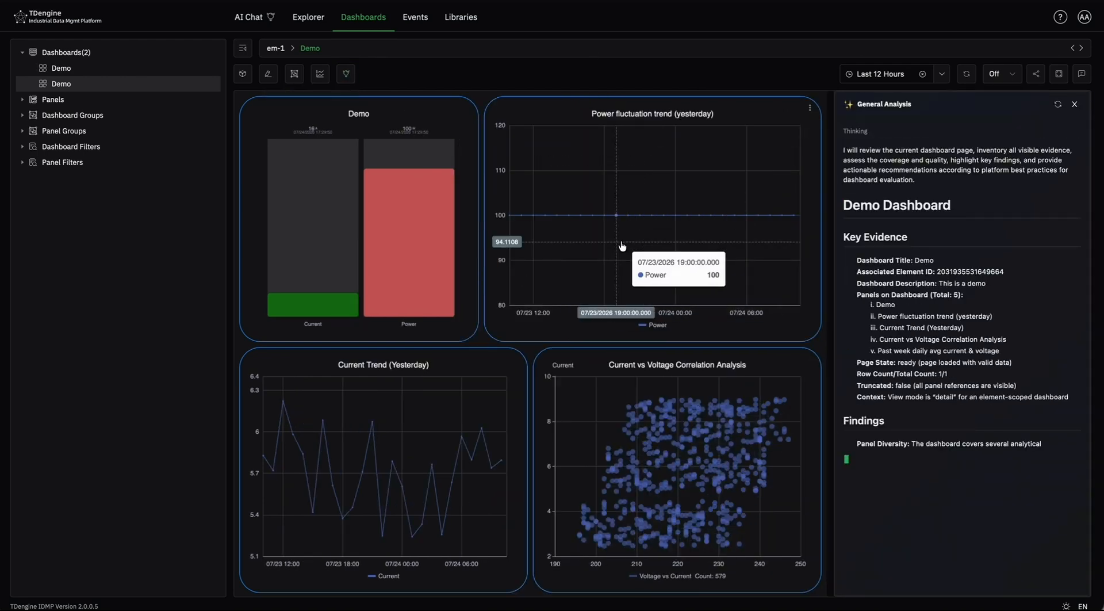
pyautogui.scroll(-2, 343, 131)
pyautogui.scroll(2, 344, 135)
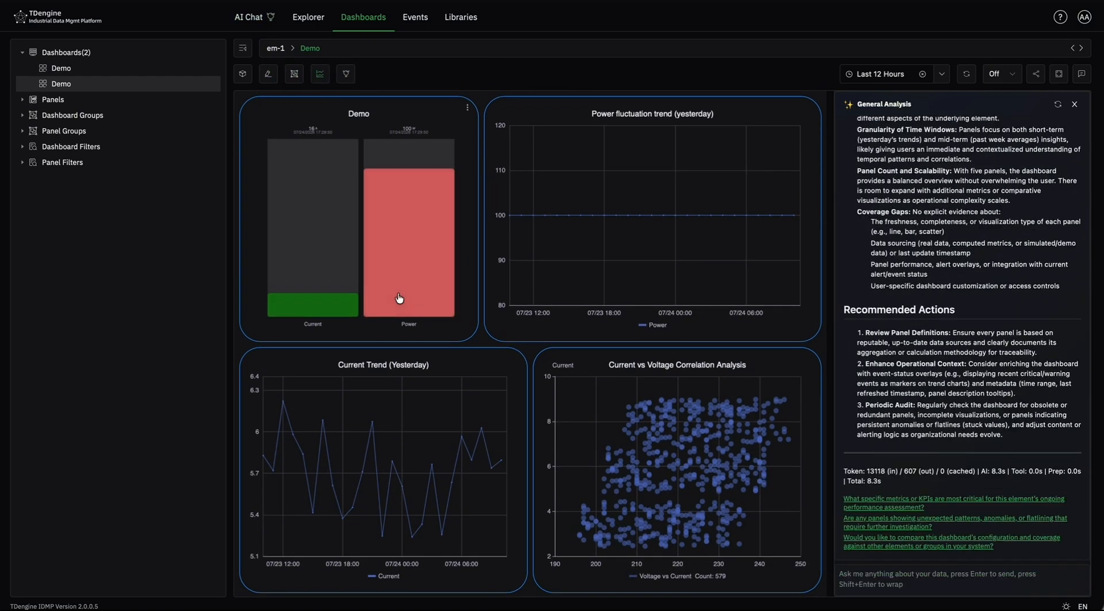
pyautogui.scroll(-3, 427, 450)
pyautogui.scroll(3, 427, 450)
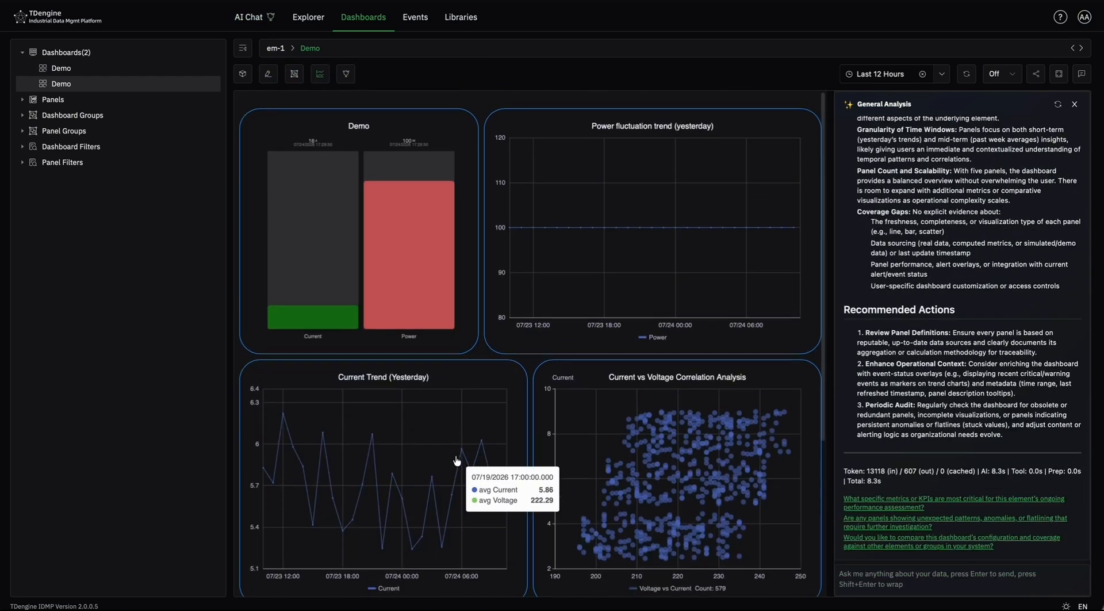
# - Return the panels to the normal chart view and close the General Analysis
pyautogui.click(326, 78)
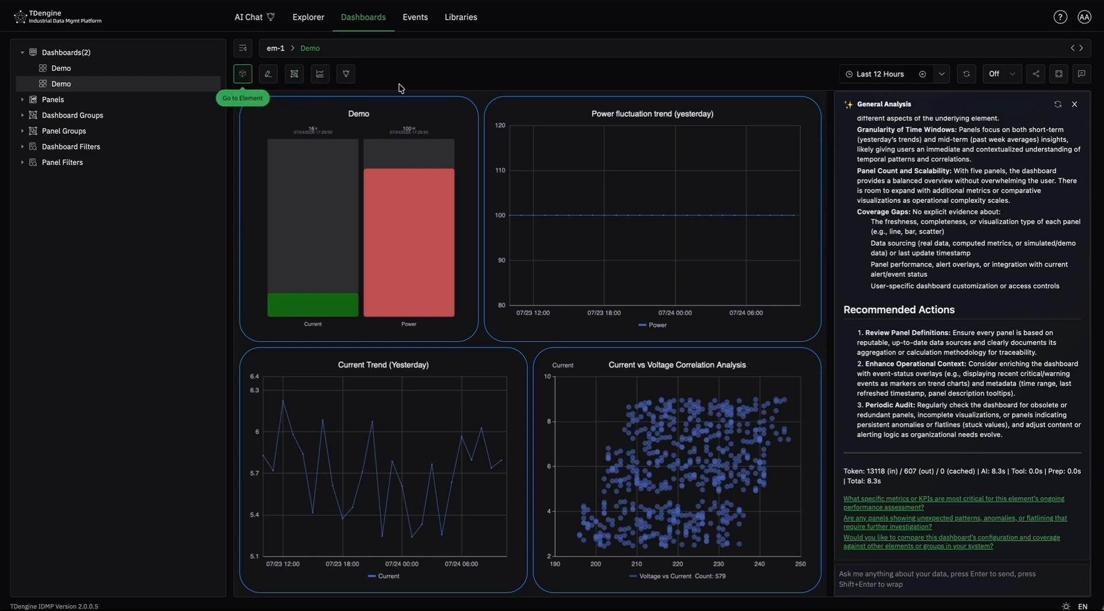
pyautogui.click(1074, 104)
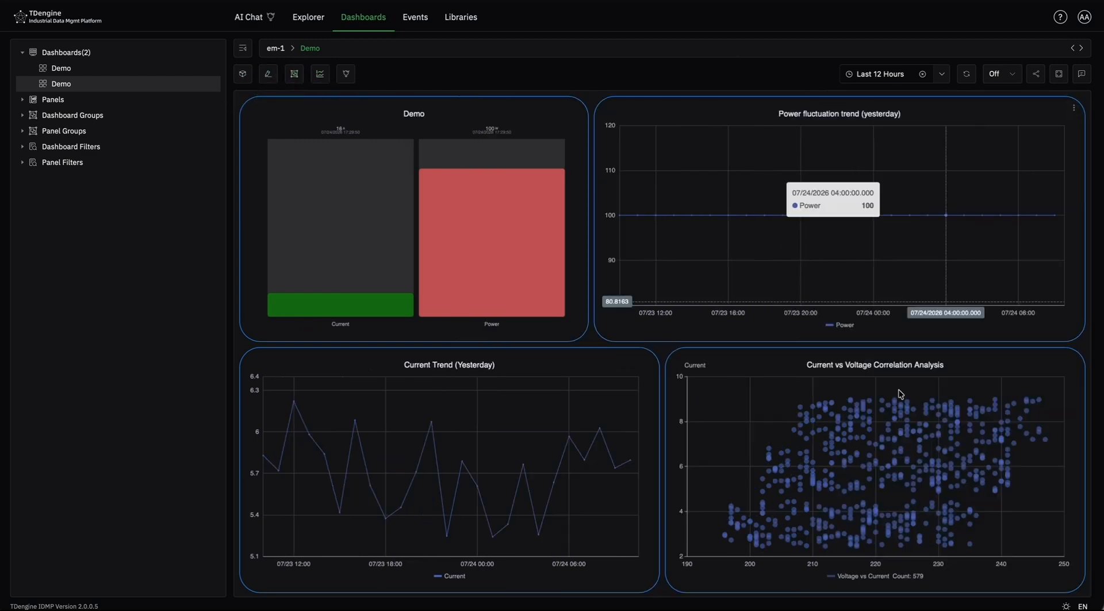
pyautogui.scroll(-5, 803, 379)
pyautogui.scroll(5, 804, 379)
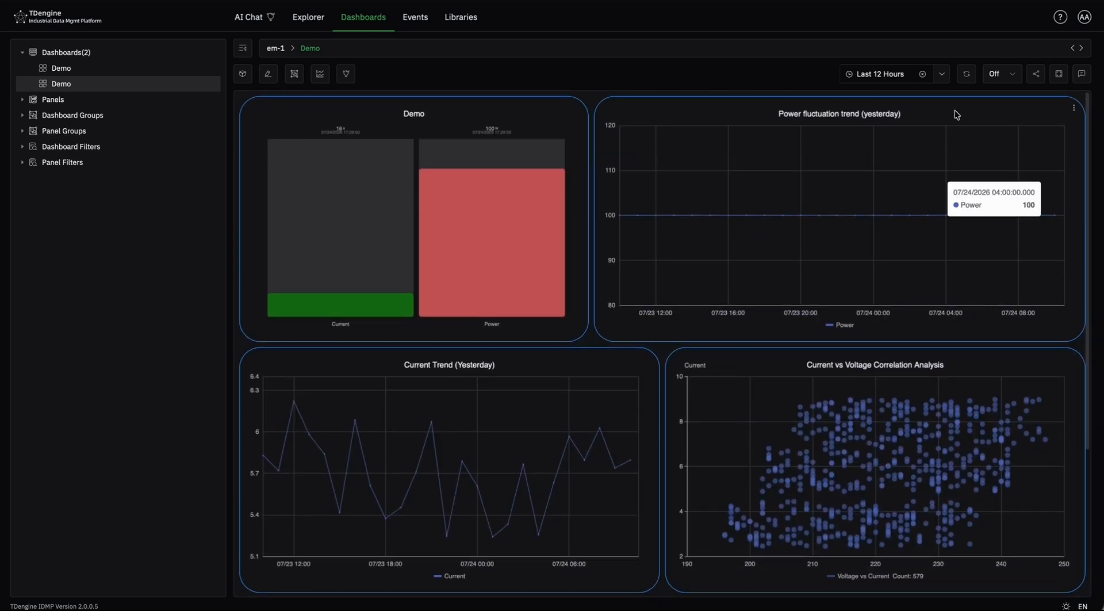
# - Examine the absolute and shortcut time range options available for the dashboard and close them
pyautogui.click(942, 74)
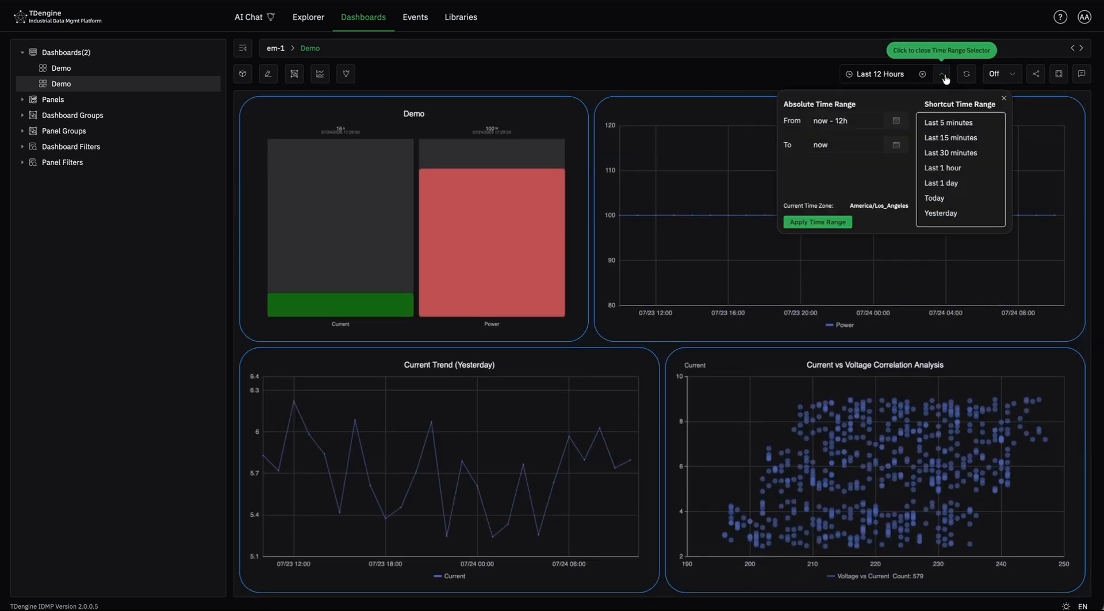
pyautogui.click(881, 145)
pyautogui.click(774, 194)
pyautogui.click(774, 194)
pyautogui.click(774, 194)
pyautogui.click(883, 105)
pyautogui.click(943, 76)
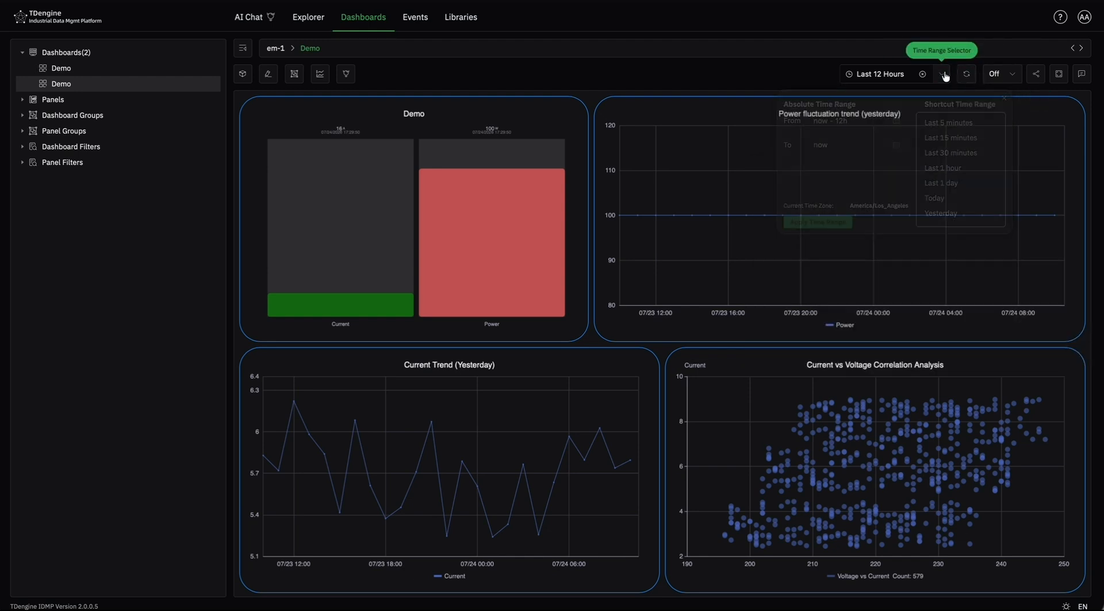
# - Try a 1s auto-refresh interval on the dashboard and set it back to Off
pyautogui.click(1003, 80)
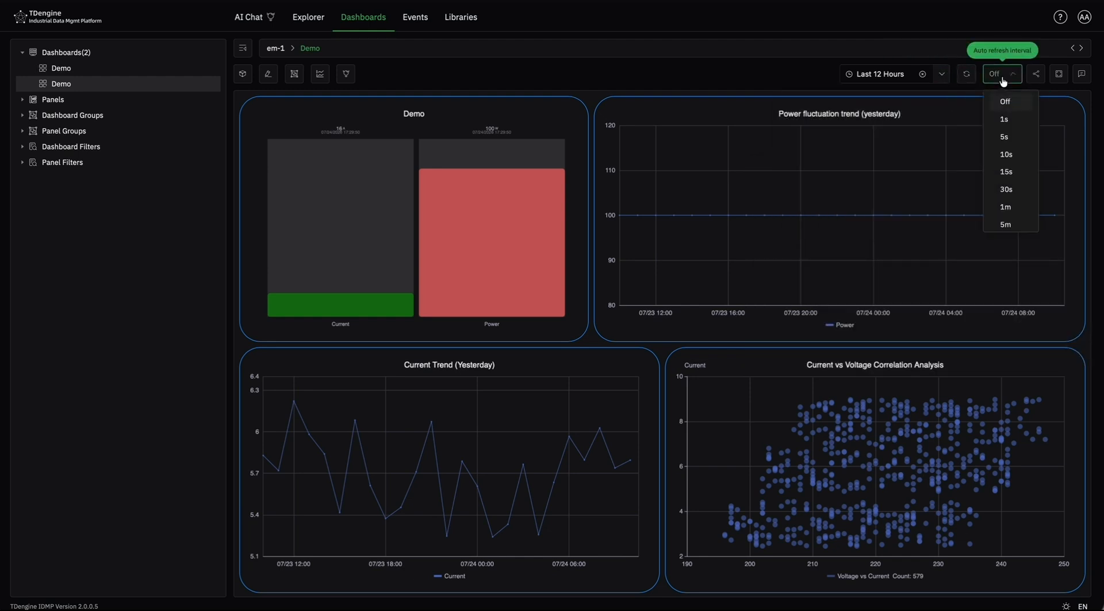
pyautogui.click(1008, 125)
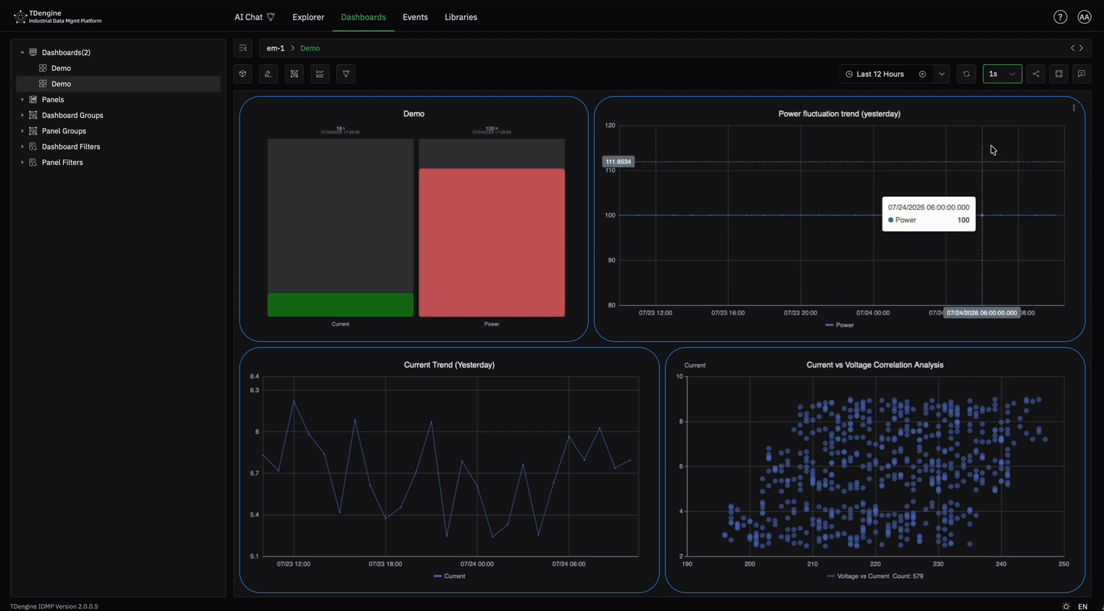
pyautogui.click(1011, 74)
pyautogui.click(1015, 99)
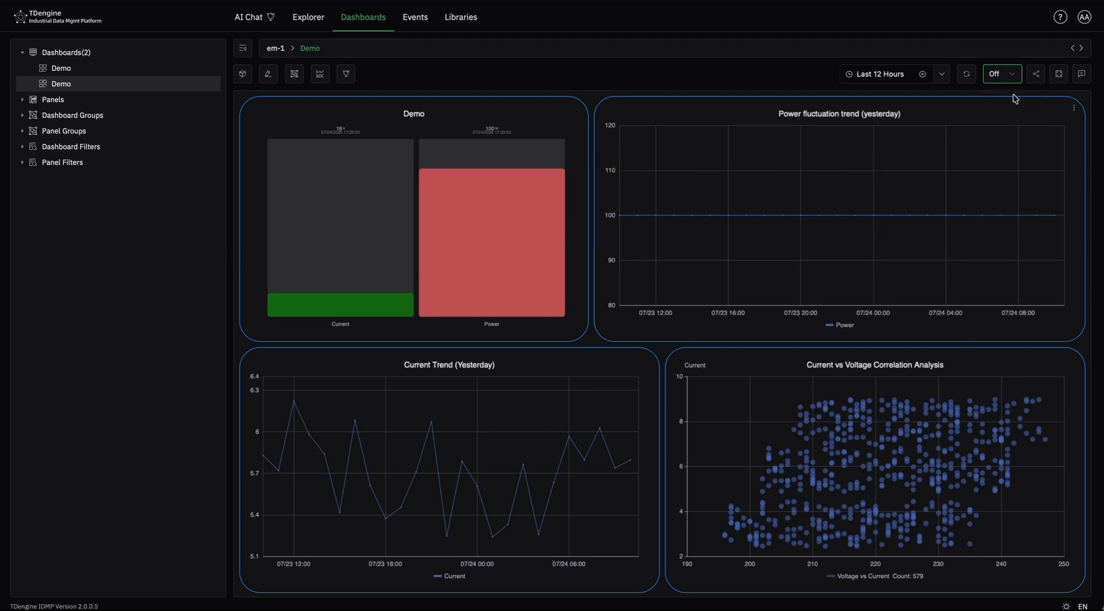
# - Add an annotation reading "demo" to the dashboard
pyautogui.click(1081, 75)
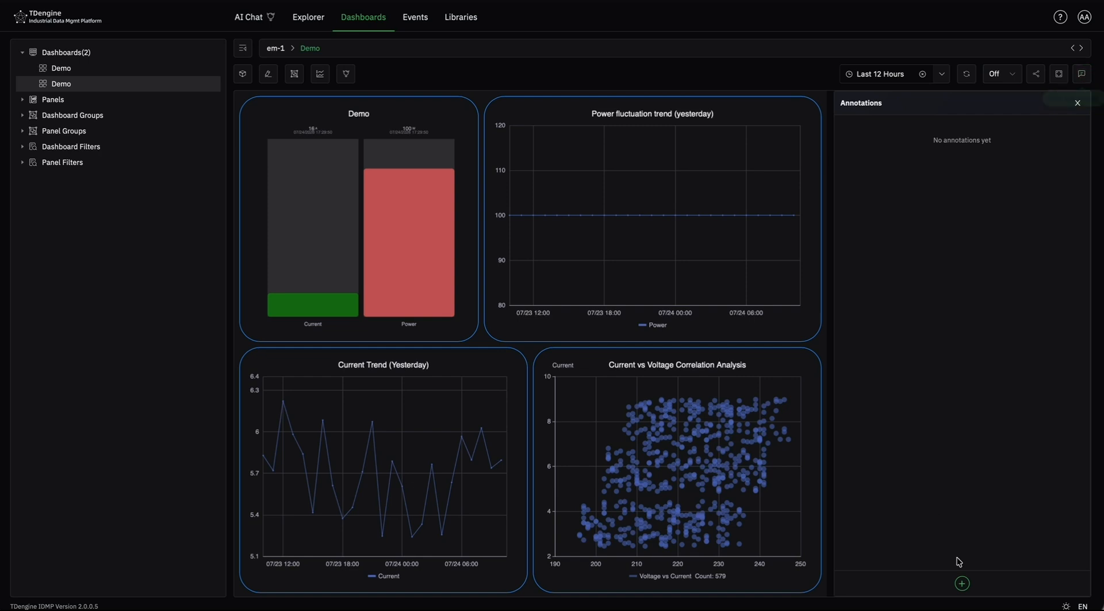
pyautogui.click(963, 584)
pyautogui.write('demo')
pyautogui.press('Return')
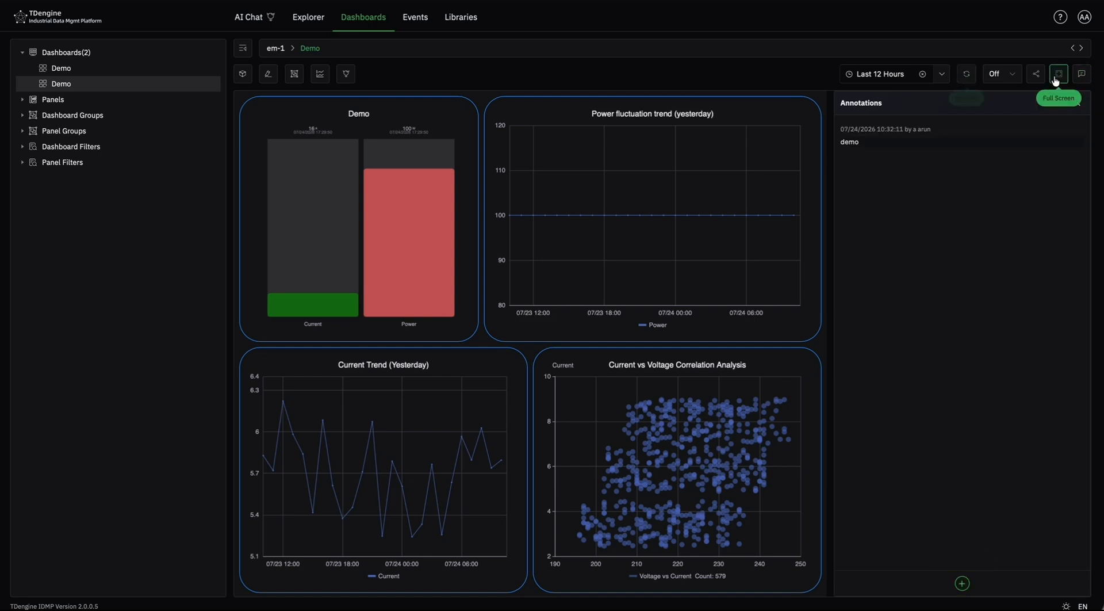
# - Generate a share link for the dashboard, available for 1 day, with analysis, time and other controls shown
pyautogui.click(1036, 73)
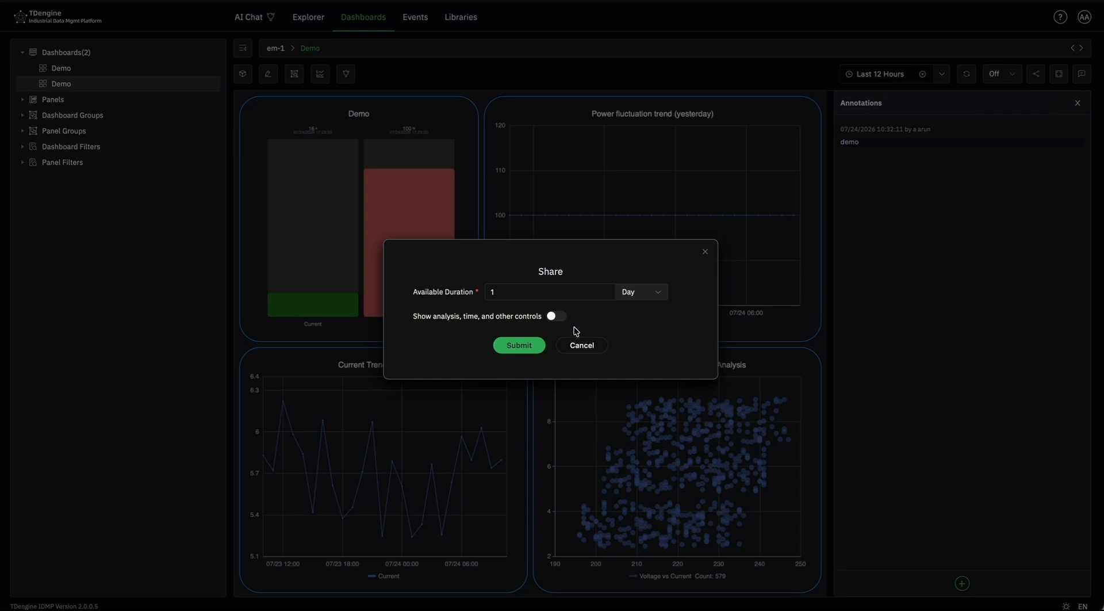
pyautogui.click(558, 315)
pyautogui.click(537, 344)
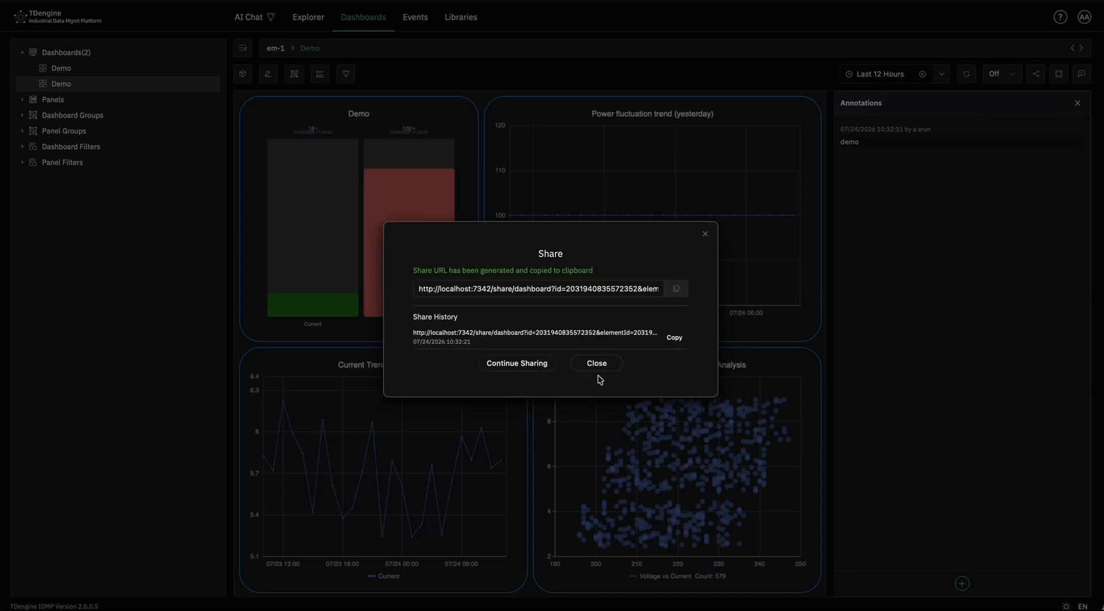
pyautogui.click(706, 232)
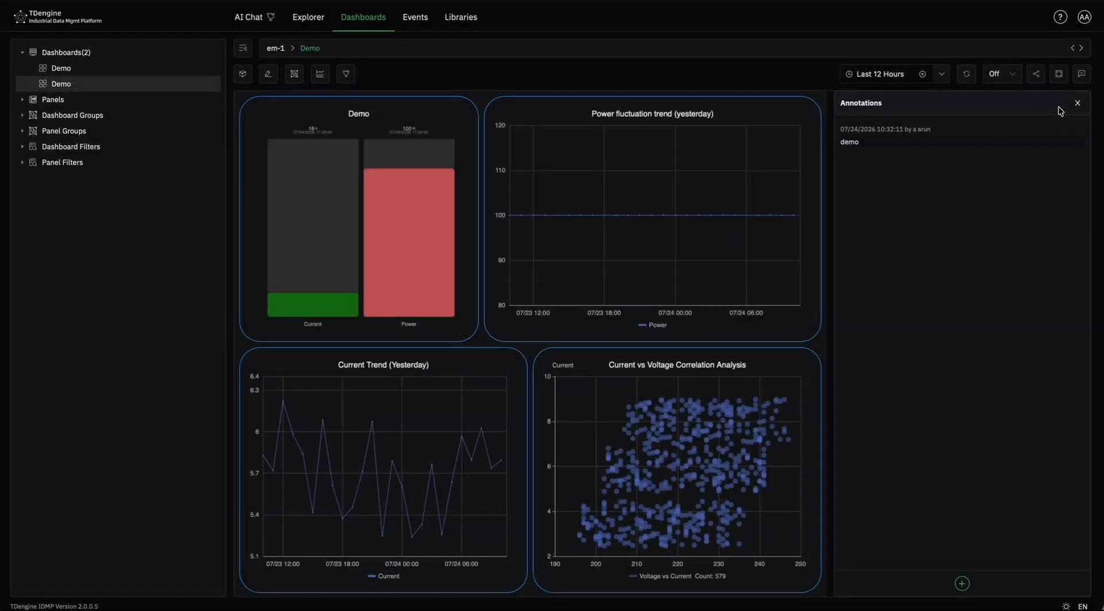
# - Close the annotations and look over all of the dashboard's panels
pyautogui.click(1077, 104)
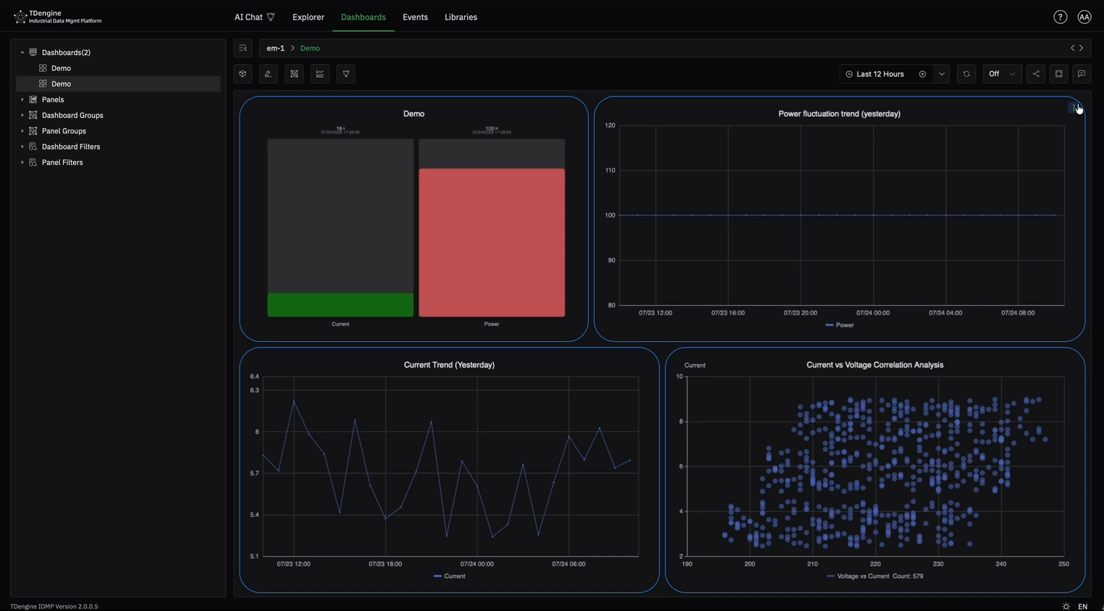
pyautogui.scroll(-4, 899, 236)
pyautogui.scroll(4, 899, 230)
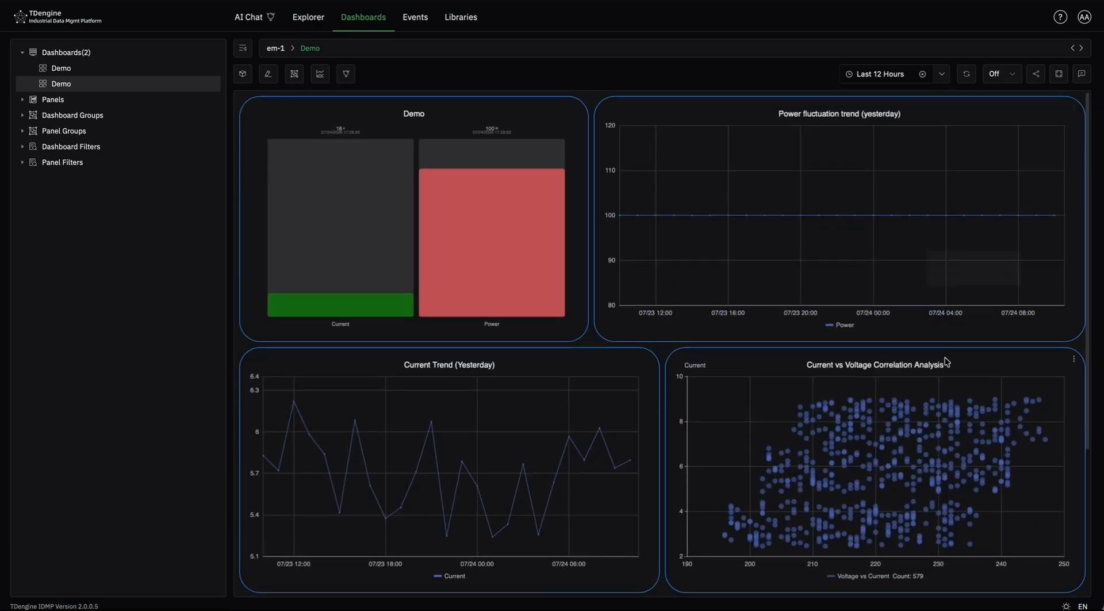